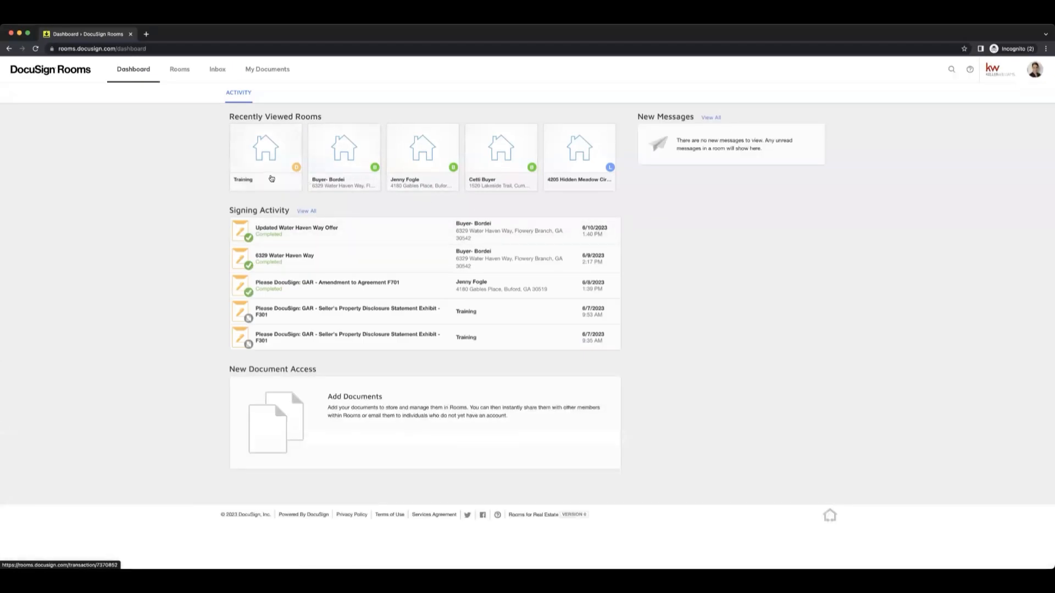
Open the Training room and switch from DocuSign Rooms to DocuSign eSignature.
click(273, 178)
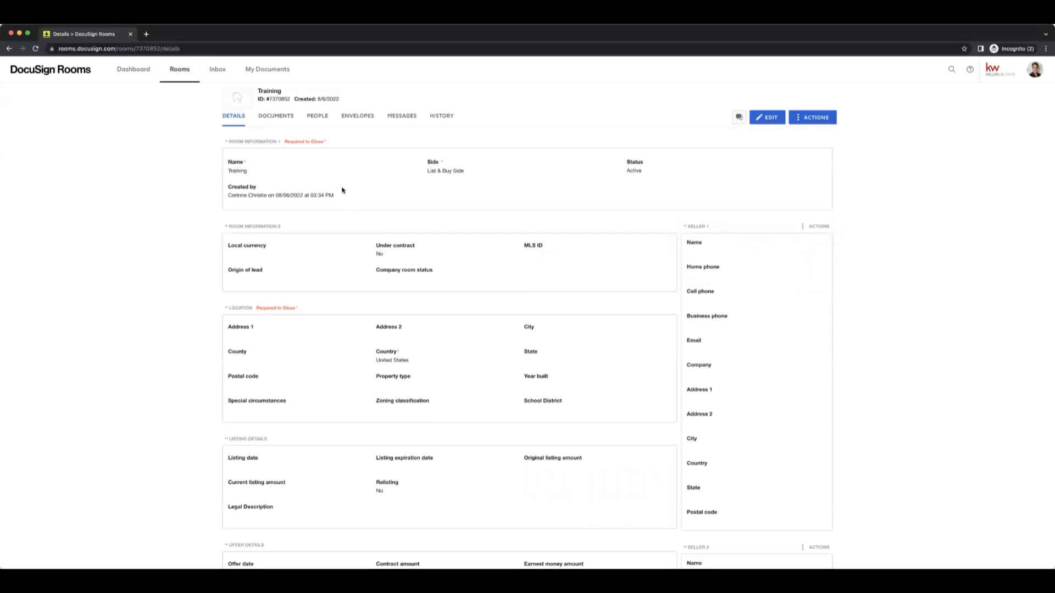
click(1036, 73)
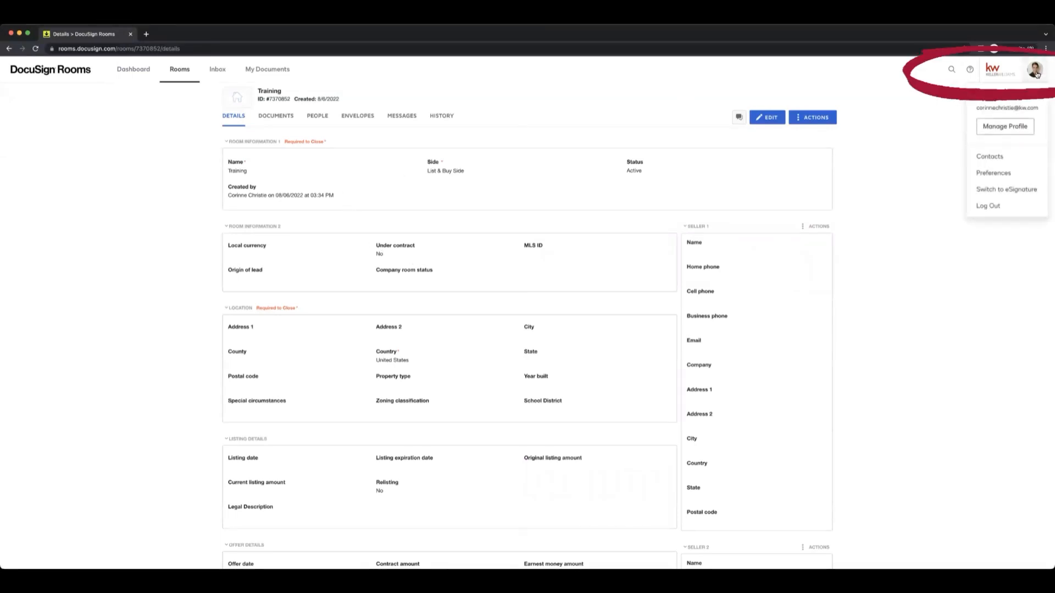
click(1013, 190)
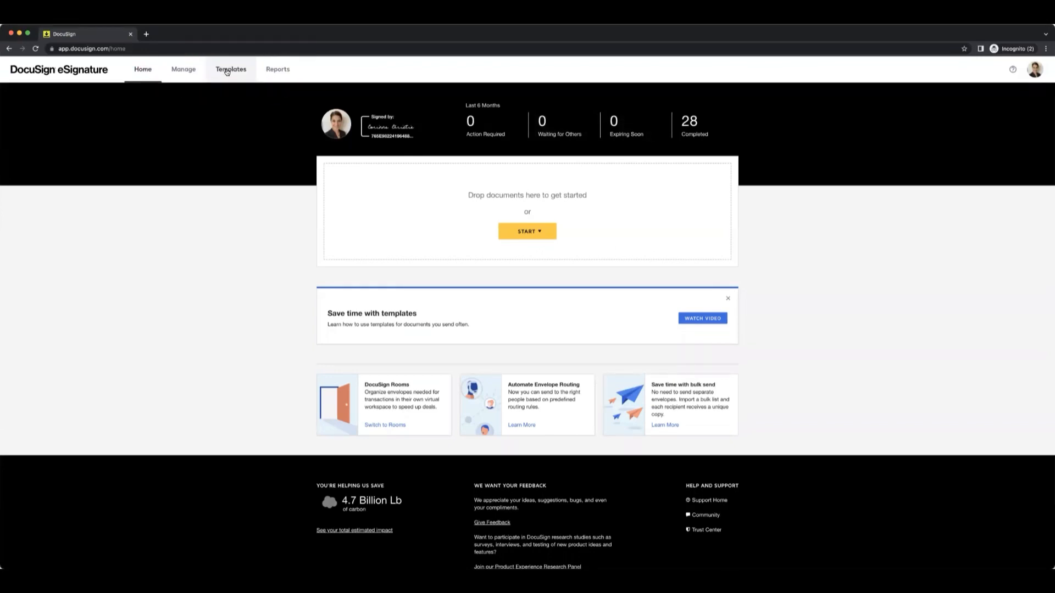
Start creating a new template in the eSignature template library.
click(227, 72)
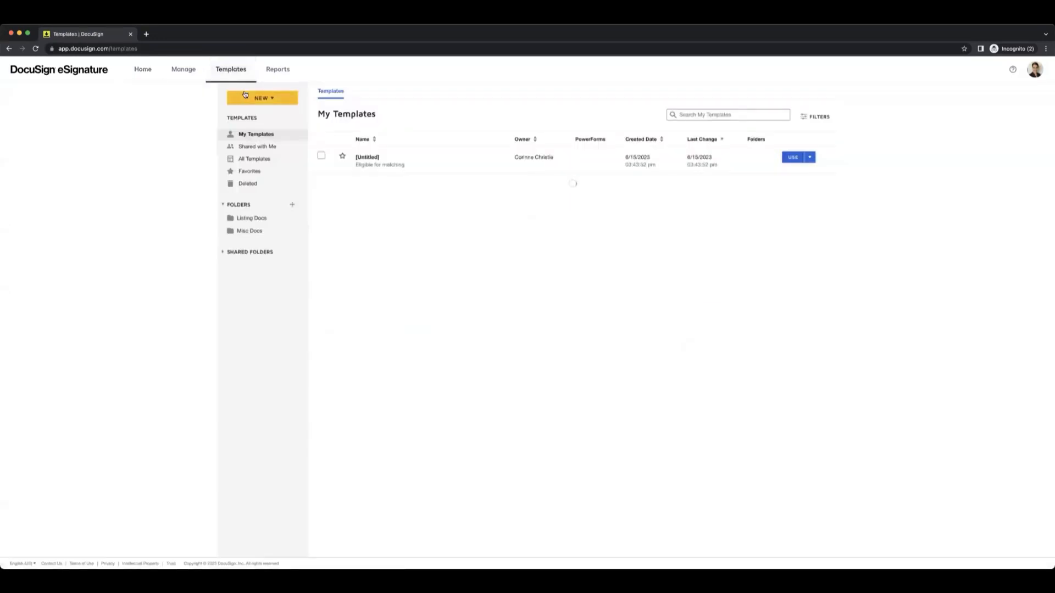
click(278, 102)
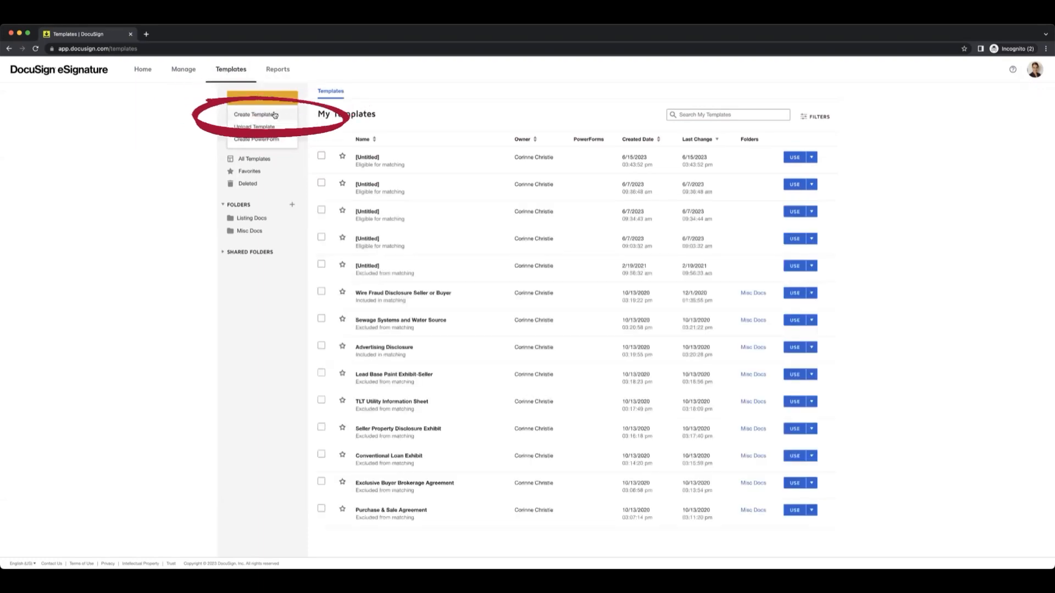
click(275, 114)
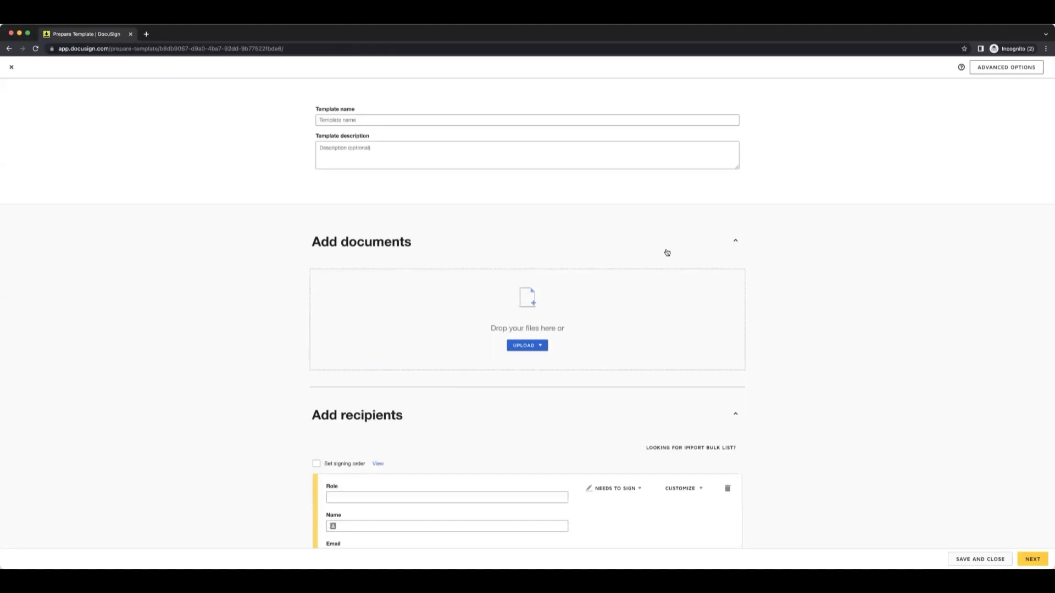
Name the template Seller Disclosure and upload GAR - Seller's Property Disclosure Statement Exhibit - F301.pdf as its document.
click(385, 117)
text(Seller Disclosure)
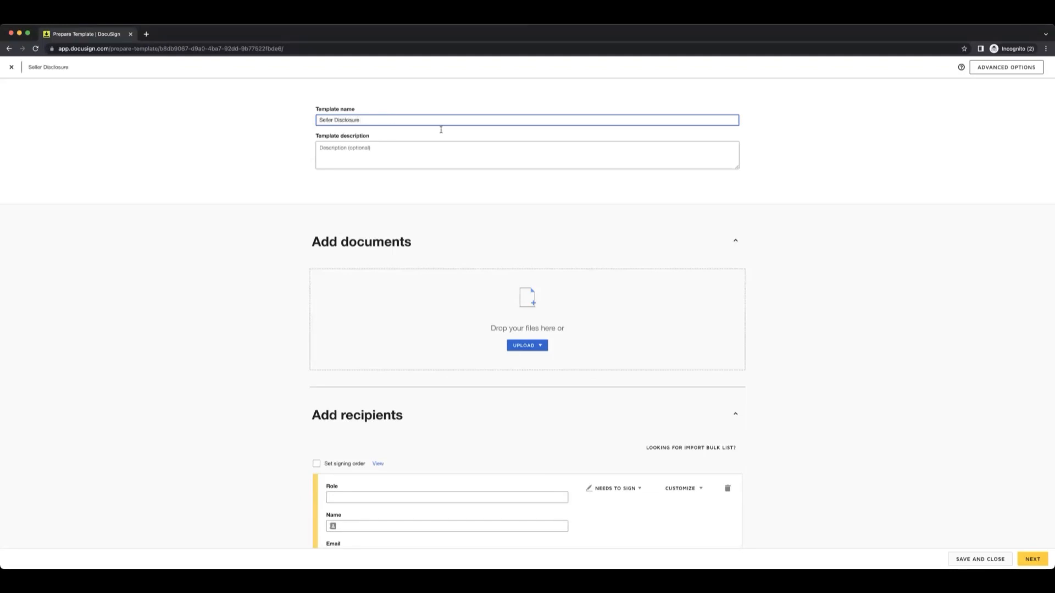
click(523, 346)
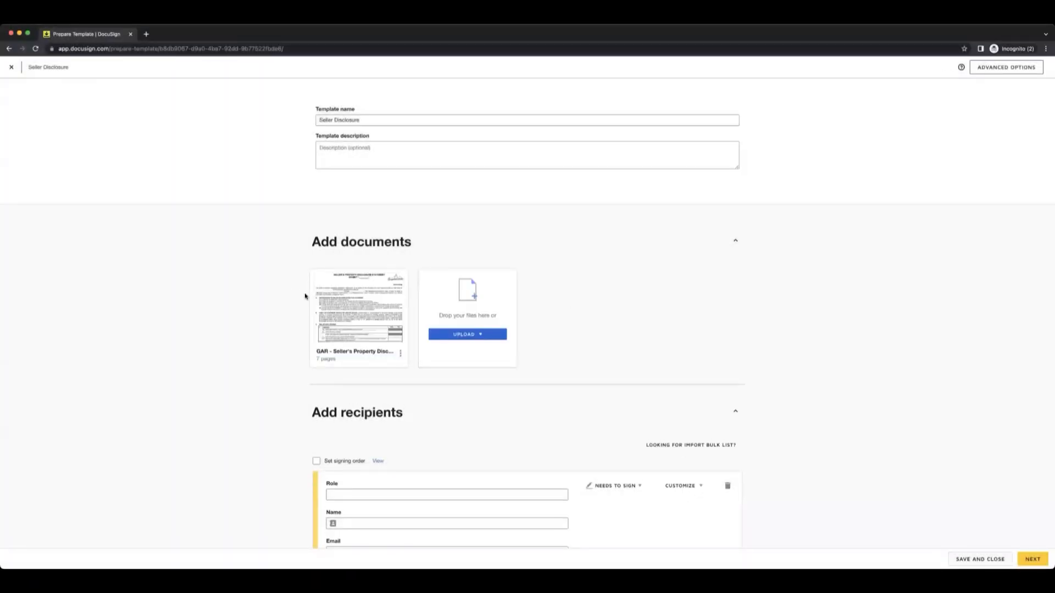
Set the first recipient's role to Seller 1, leaving the name and email blank.
scroll(441, 314, down, 2)
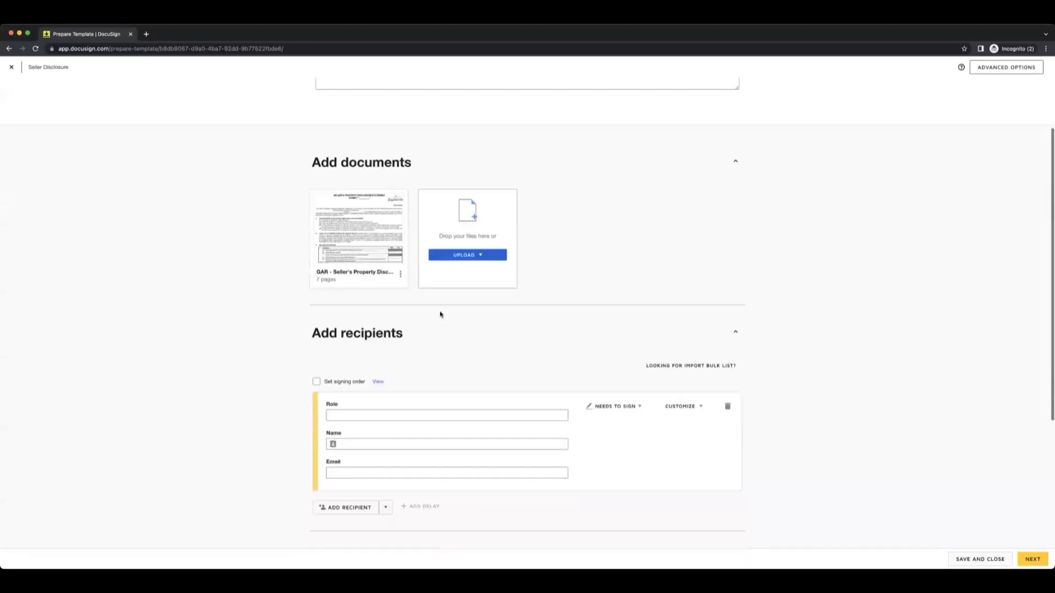
scroll(441, 314, down, 5)
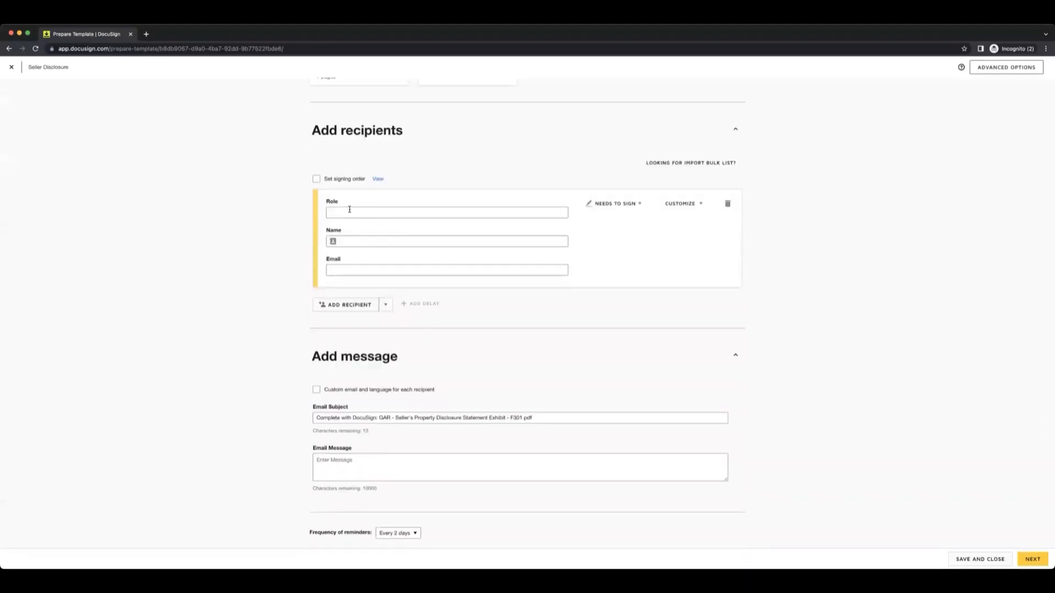
click(351, 214)
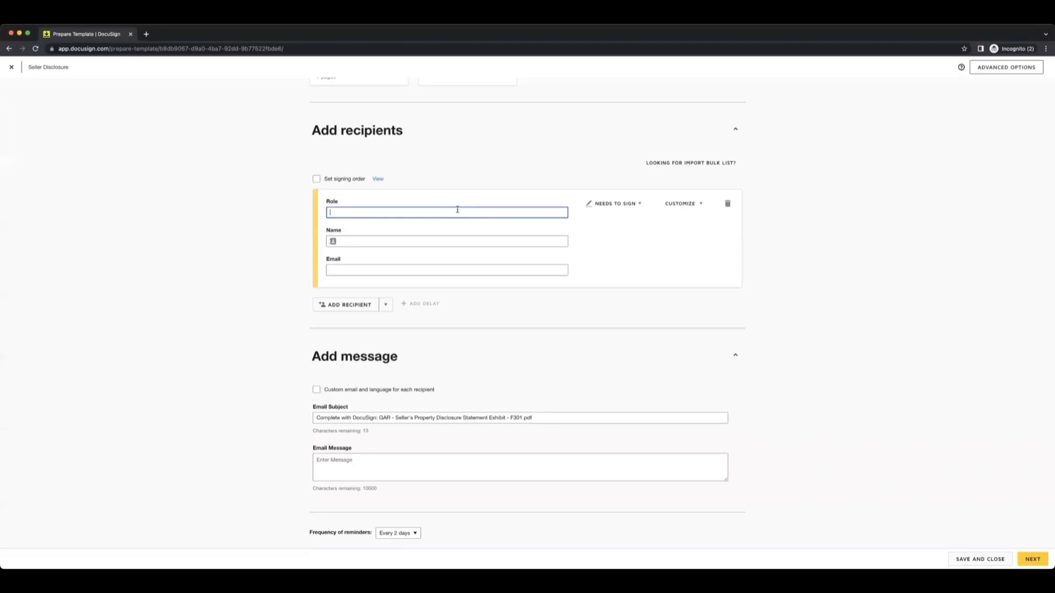
text(Buyer 1)
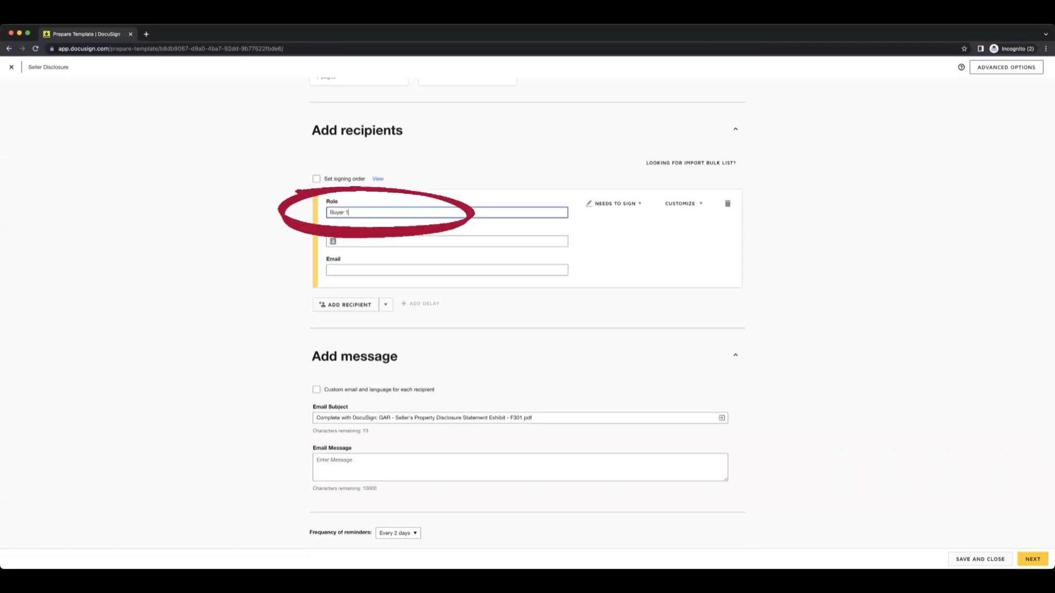
key(BackSpace)
key(BackSpace)
key(BackSpace)
key(BackSpace)
key(BackSpace)
key(BackSpace)
key(BackSpace)
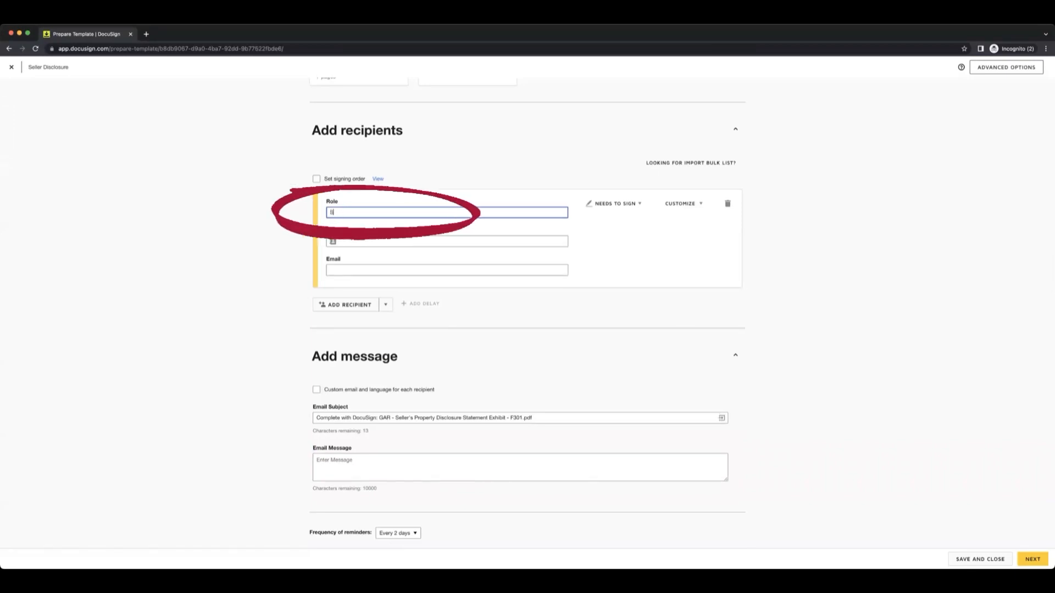
text(Seller 1)
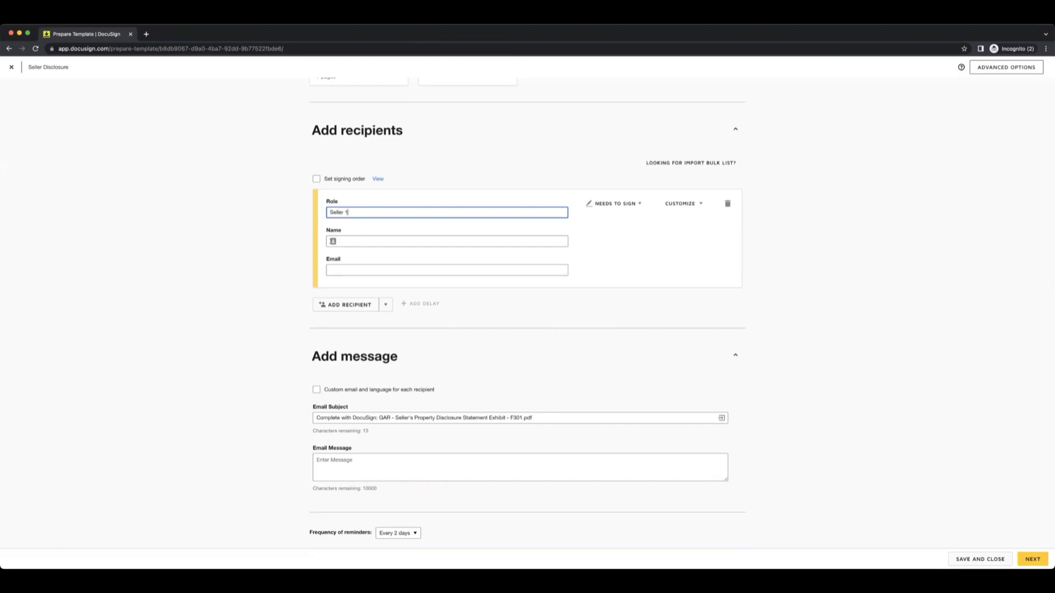
Add a second recipient with the role Seller 2.
click(347, 305)
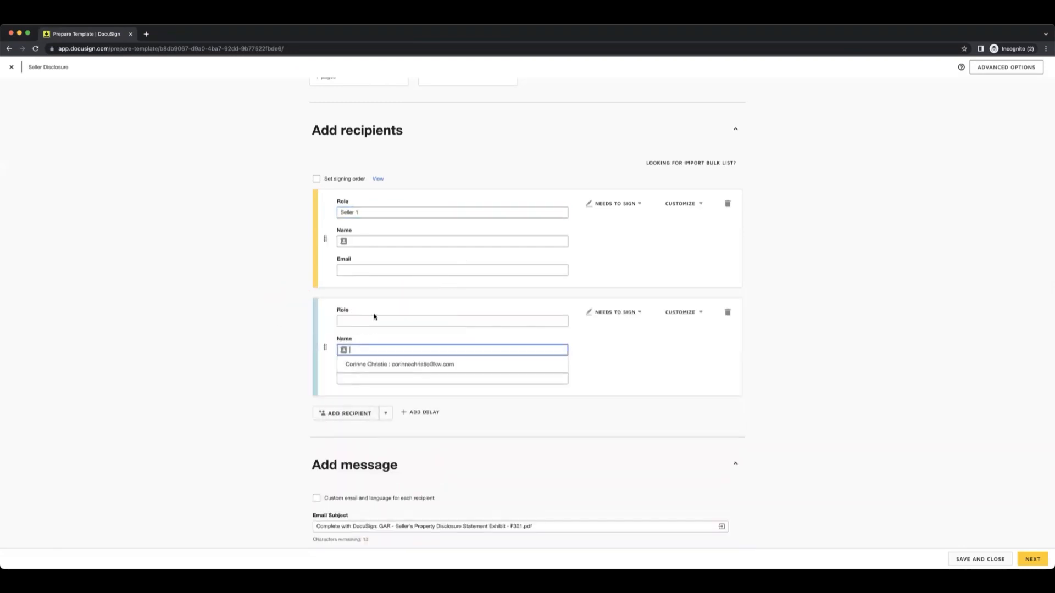
click(375, 319)
text(Seller 2)
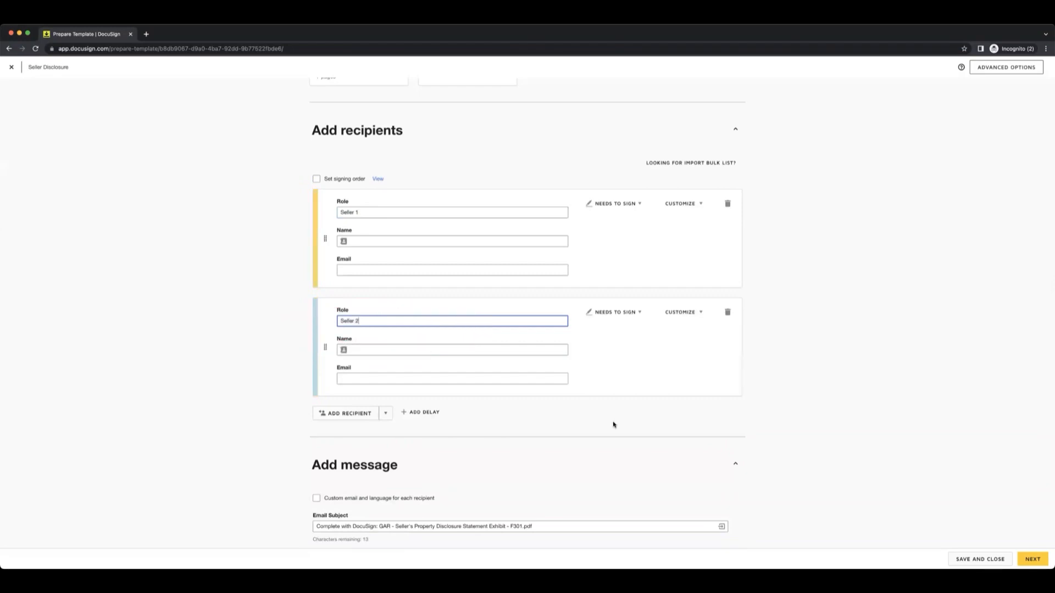
Replace the template's email subject with "Seller Property Disclosure".
scroll(613, 425, down, 2)
drag(577, 419, 254, 374)
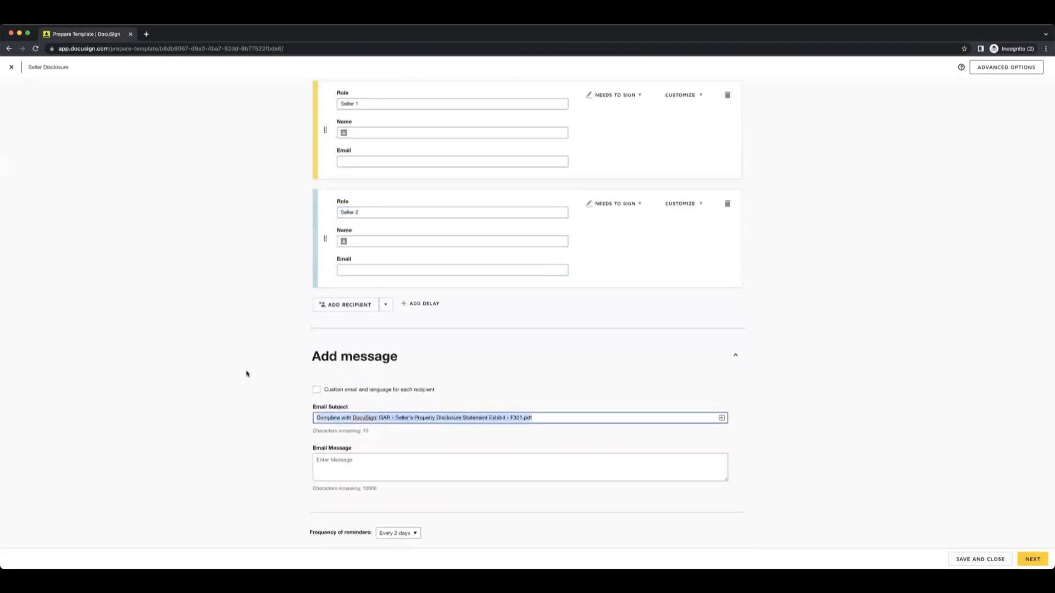
text(Seller Proper)
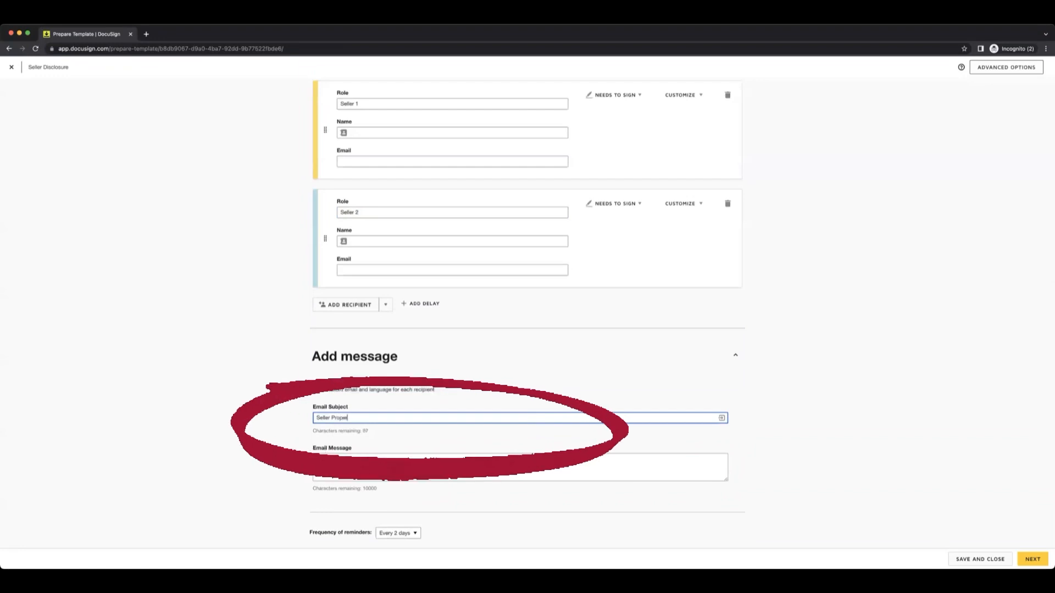
text(ty Disc)
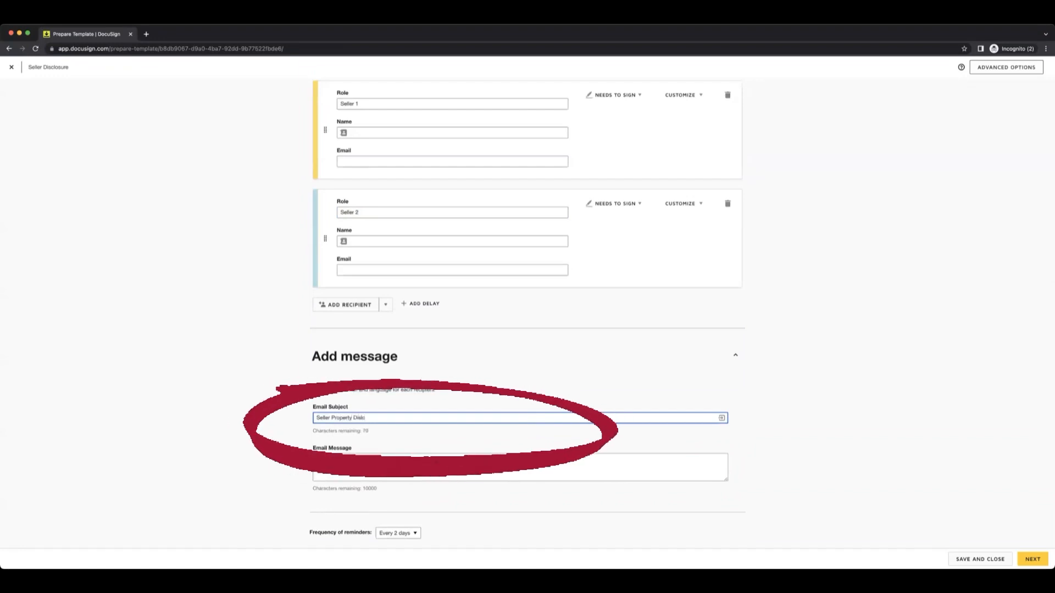
text(losure)
key(Tab)
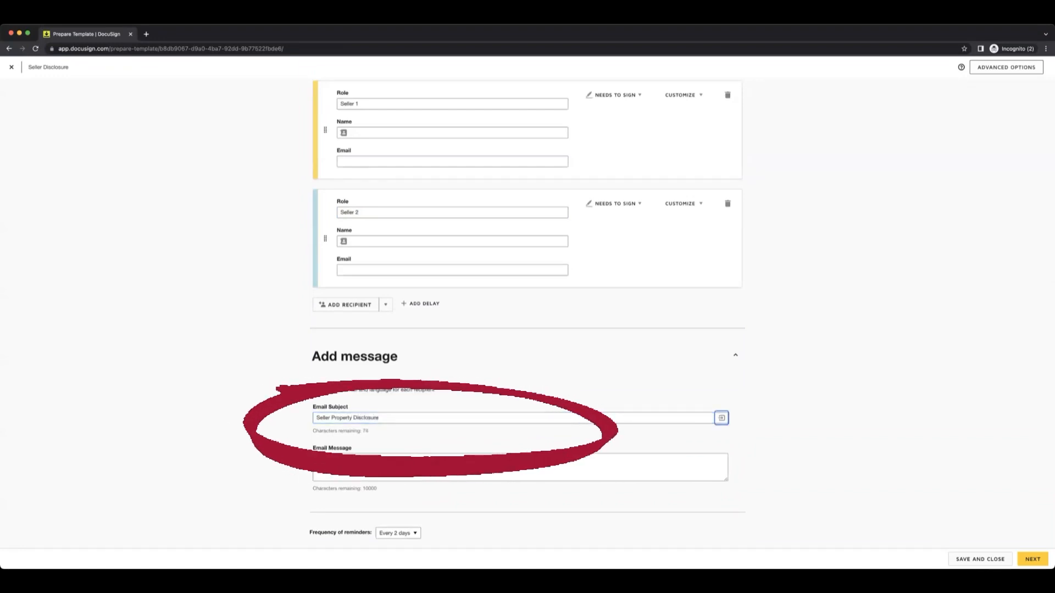
Write the email message "So excited to have you as a client!" and proceed to placing fields on the document.
key(Tab)
text(S)
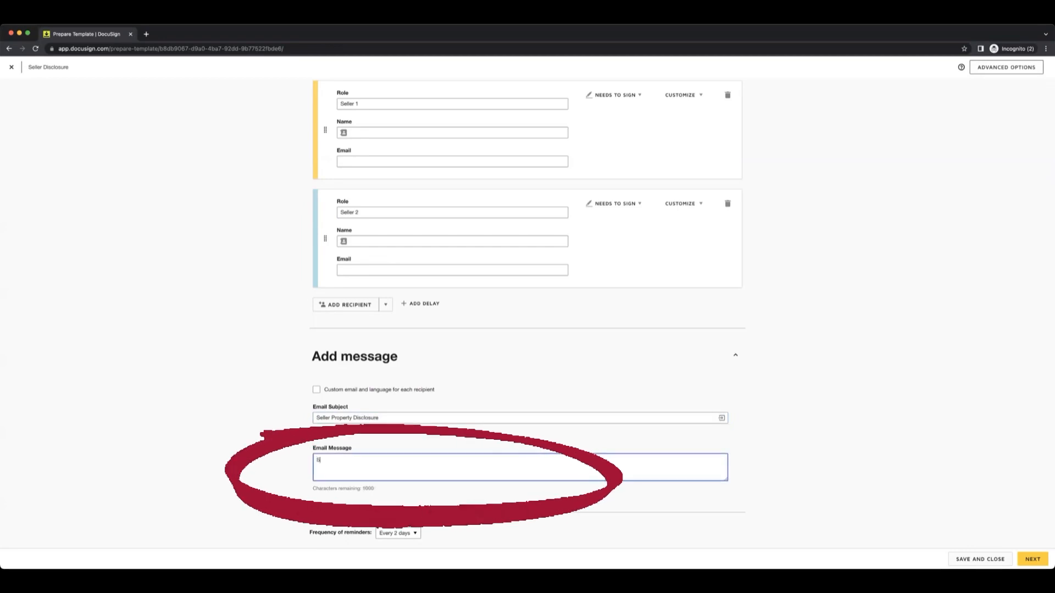
text(o excit)
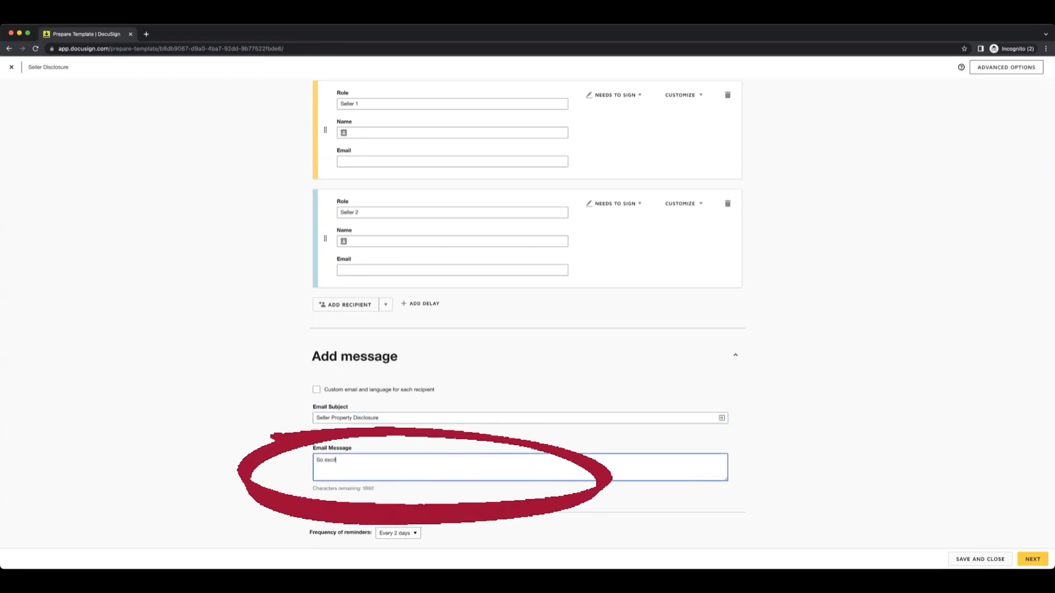
text(ed to have you as a client!)
scroll(691, 208, up, 5)
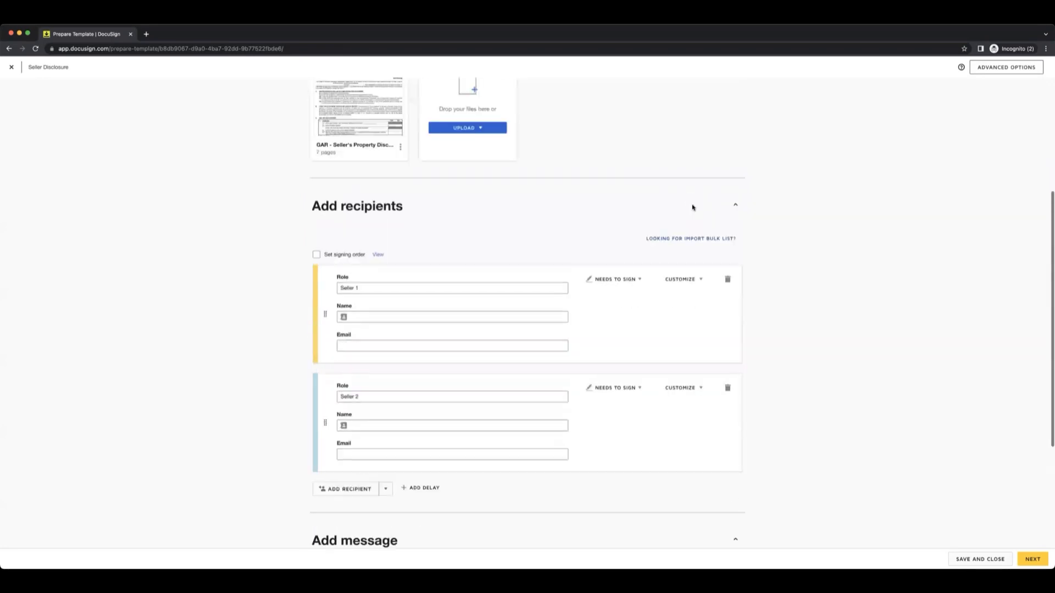
scroll(693, 208, down, 5)
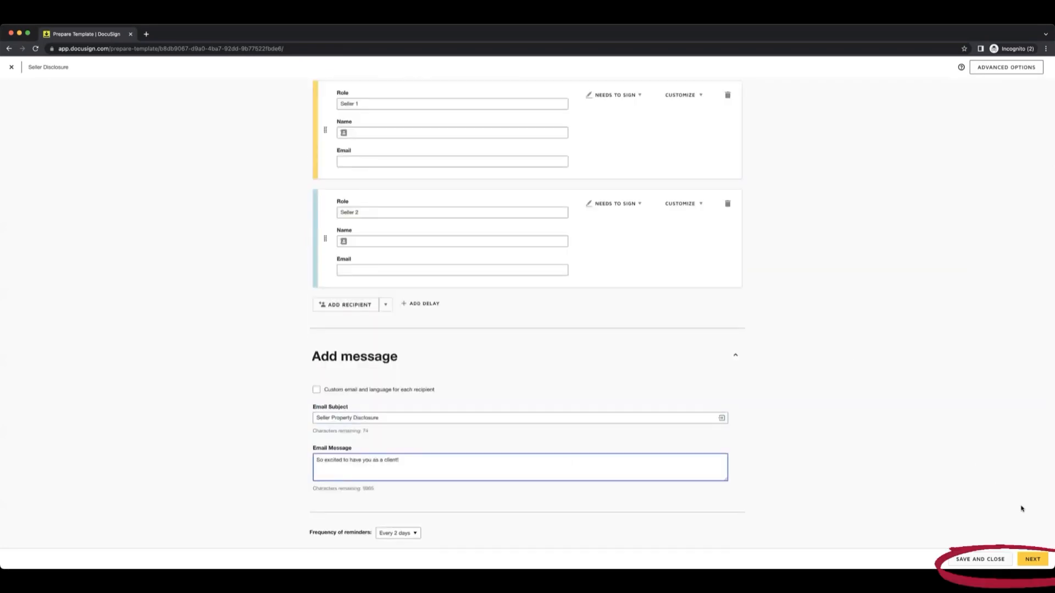
click(1032, 559)
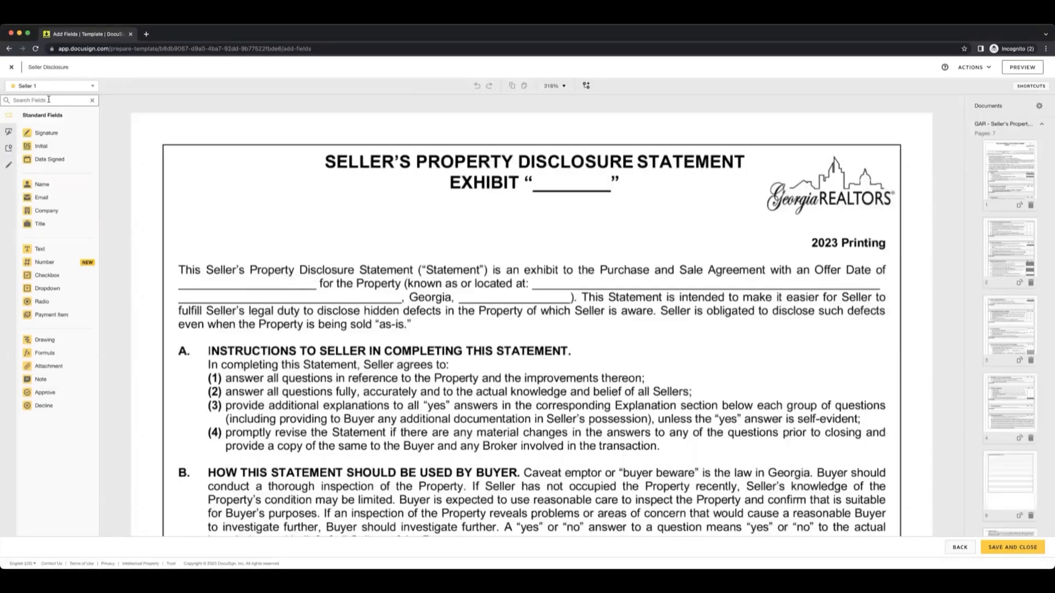
Edit the template's recipients to add a third one with the role Agent.
click(94, 89)
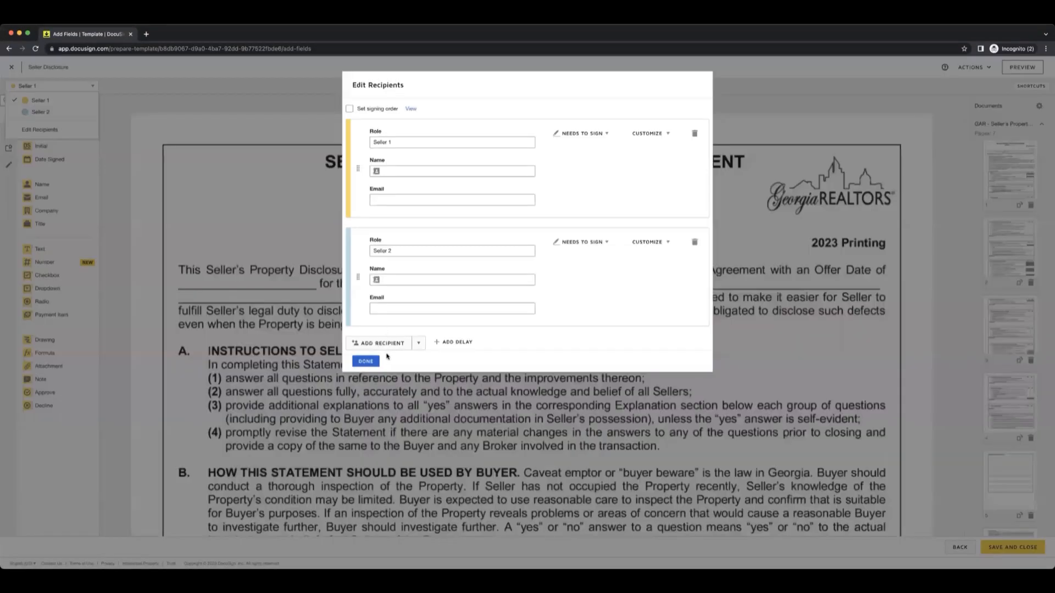
click(386, 344)
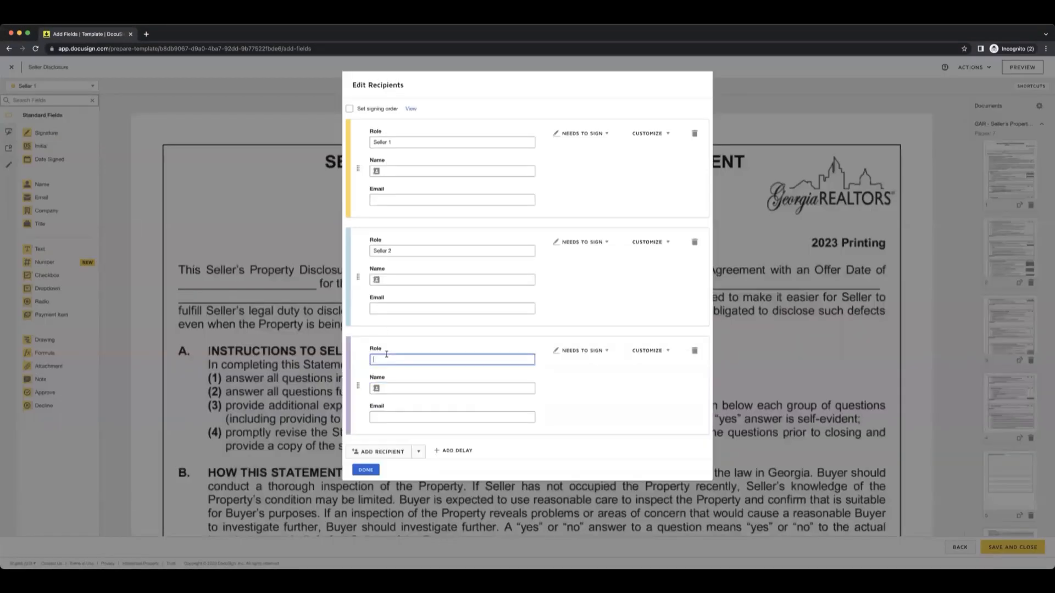
text(A)
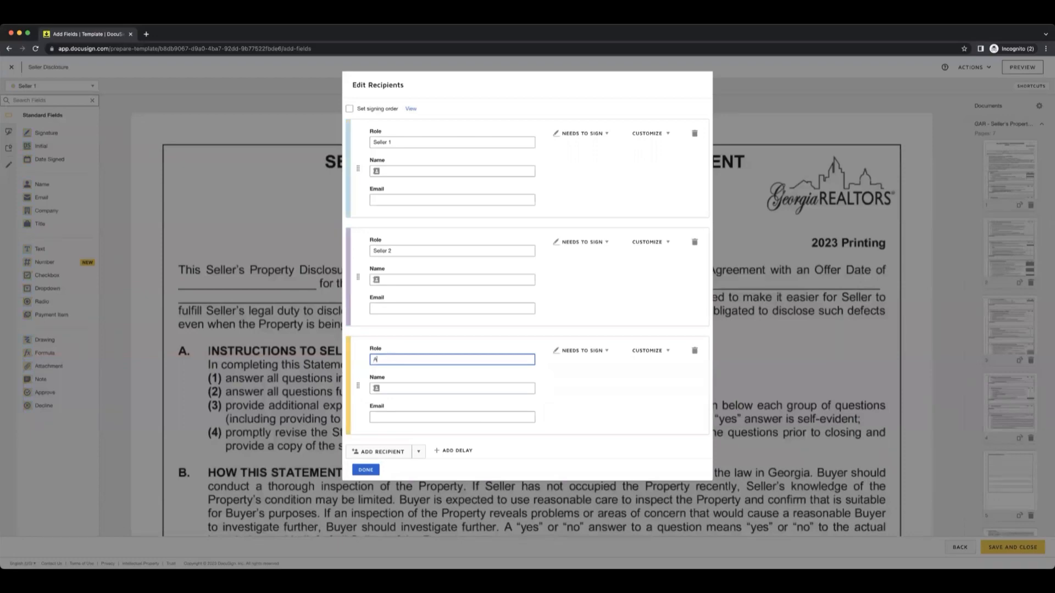
text(gent)
click(365, 472)
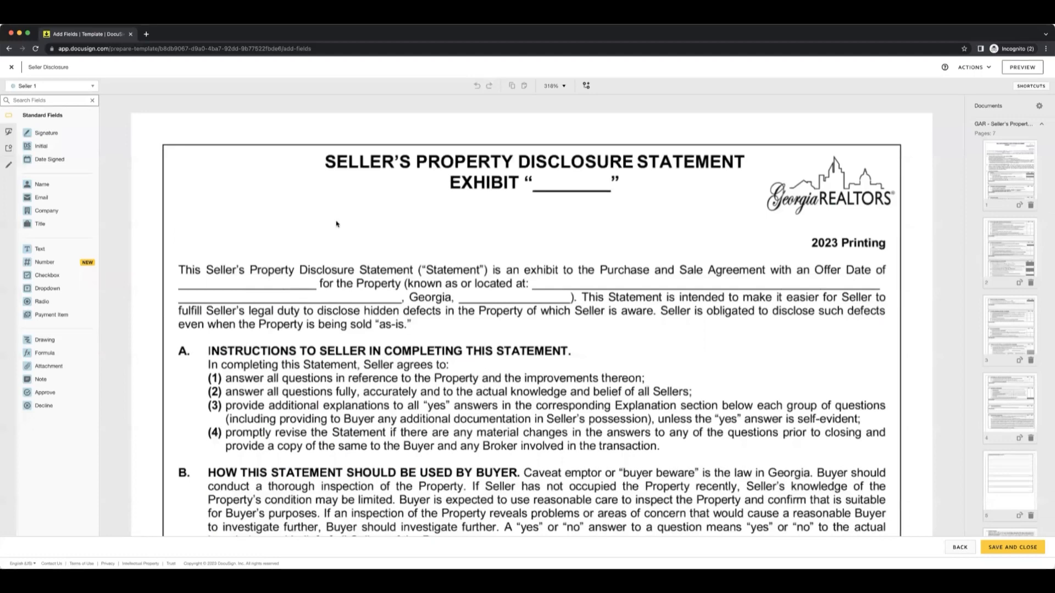
Choose Seller 1 as the recipient and place a text field on the property location line of page 1.
click(91, 87)
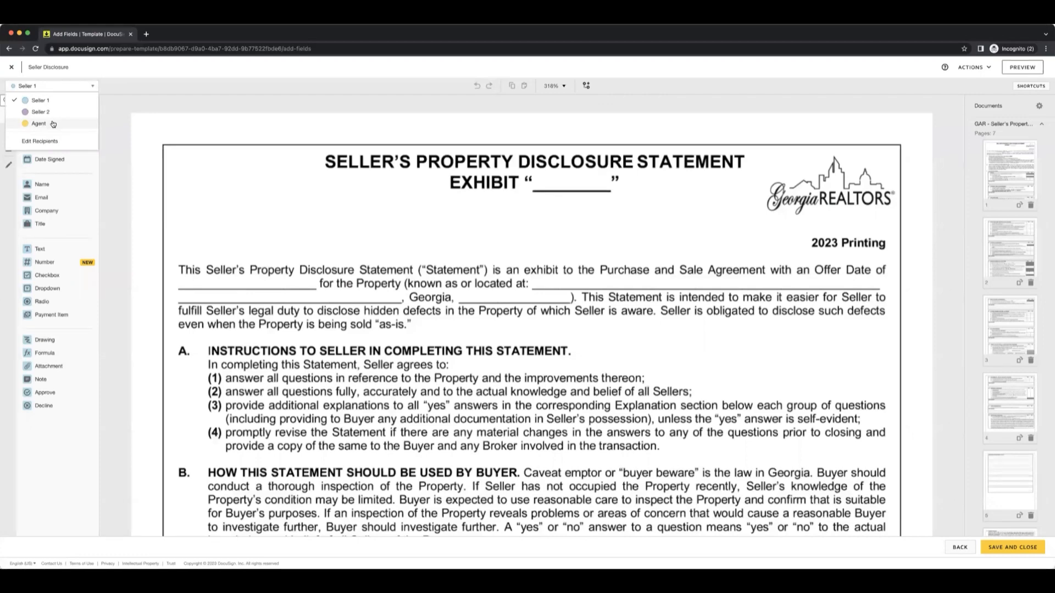
click(54, 102)
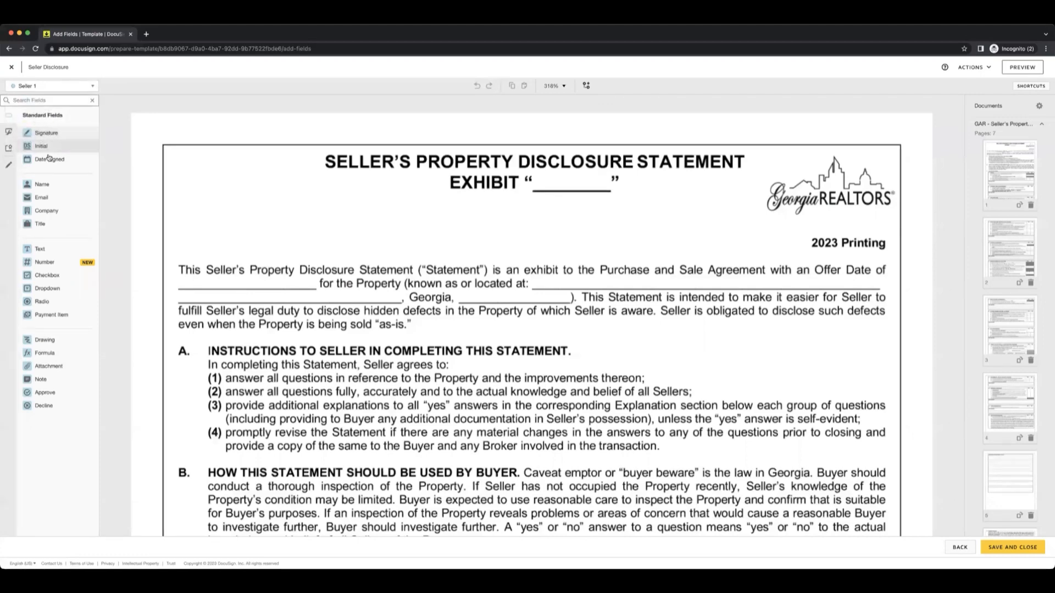
drag(48, 249, 549, 273)
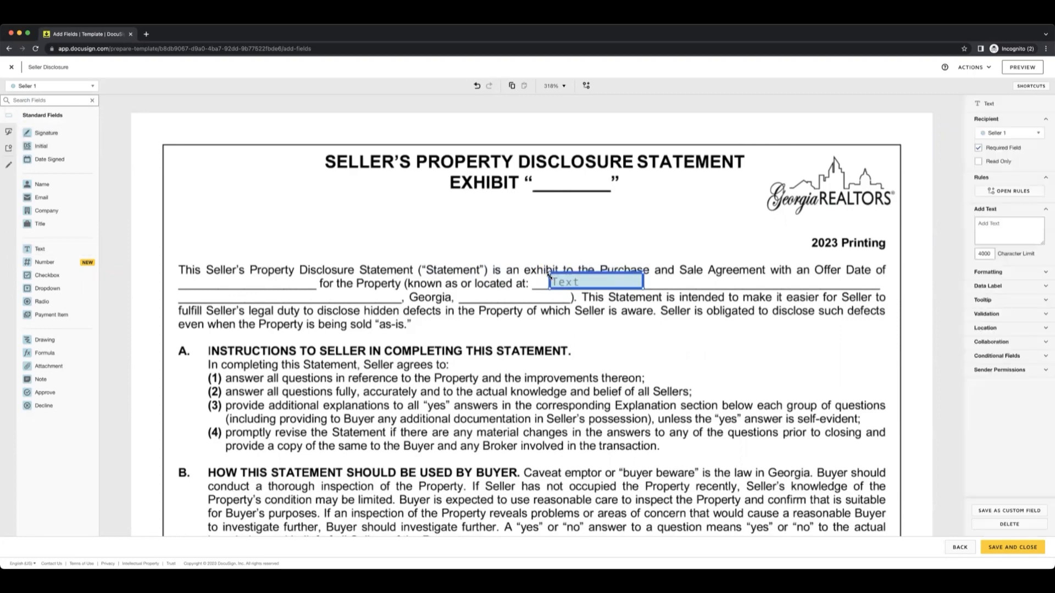
Place Yes and No radio buttons for question 1(b) on vacancy and a text field on the construction year line of 1(a).
scroll(714, 351, down, 5)
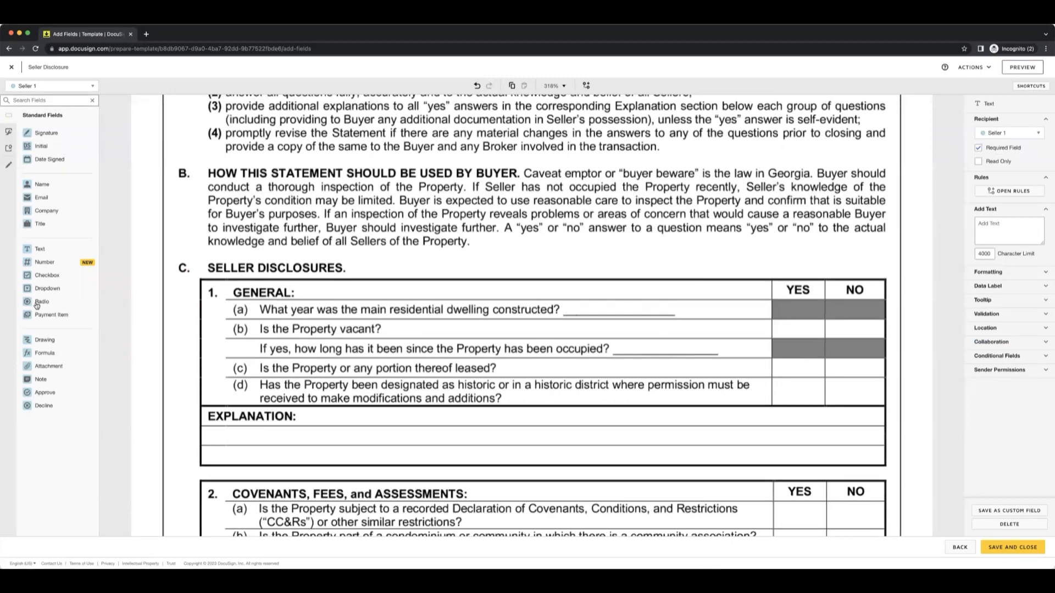
drag(37, 305, 858, 331)
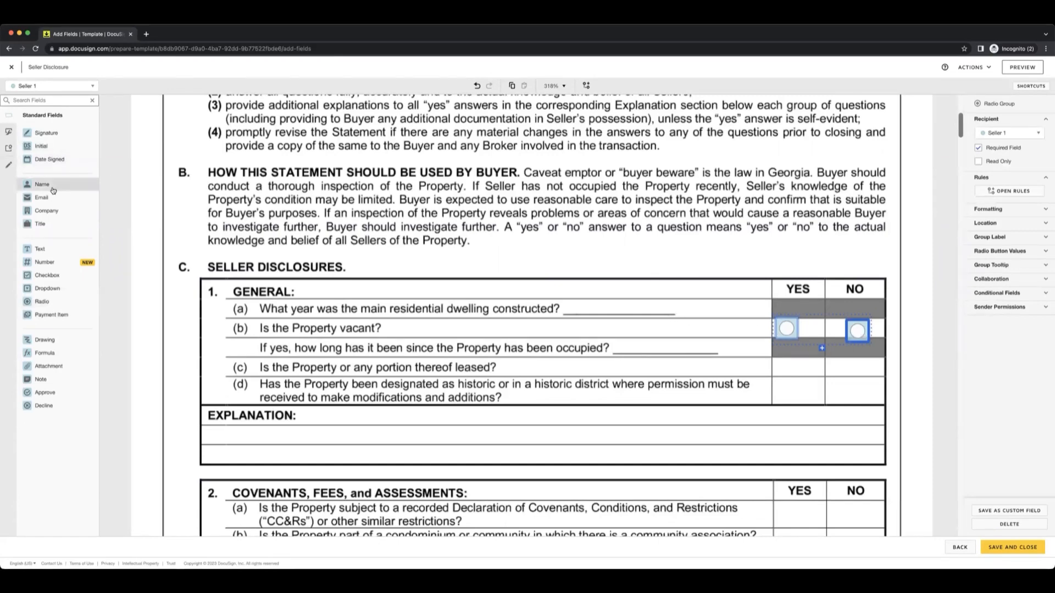
key(t)
click(574, 292)
drag(574, 290, 576, 303)
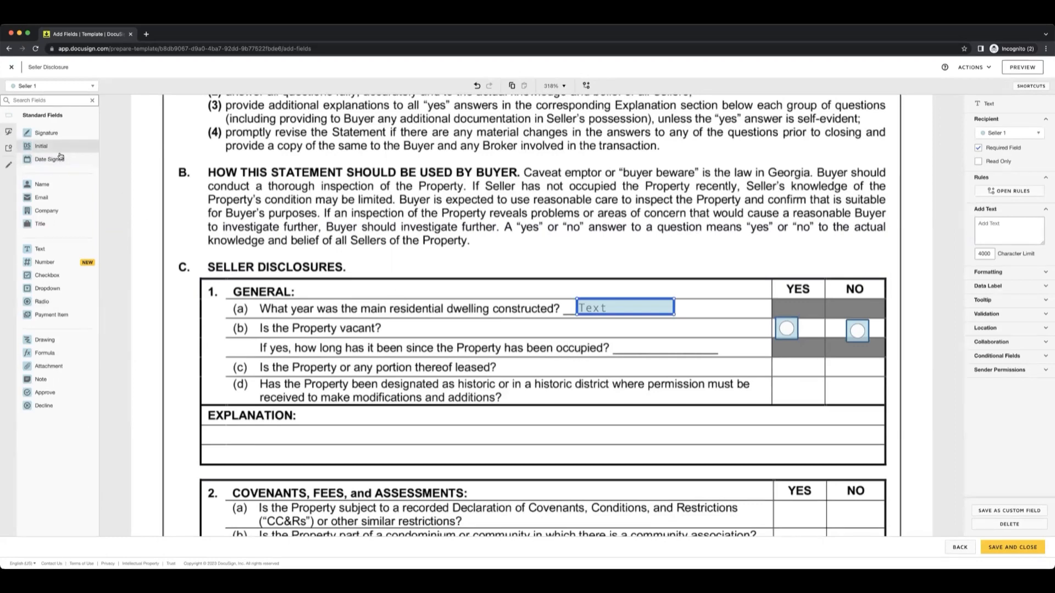
Place a non-required text field for Seller 1 on the occupancy-duration line of question 1(b) and shrink it to fit the line.
drag(45, 256, 631, 340)
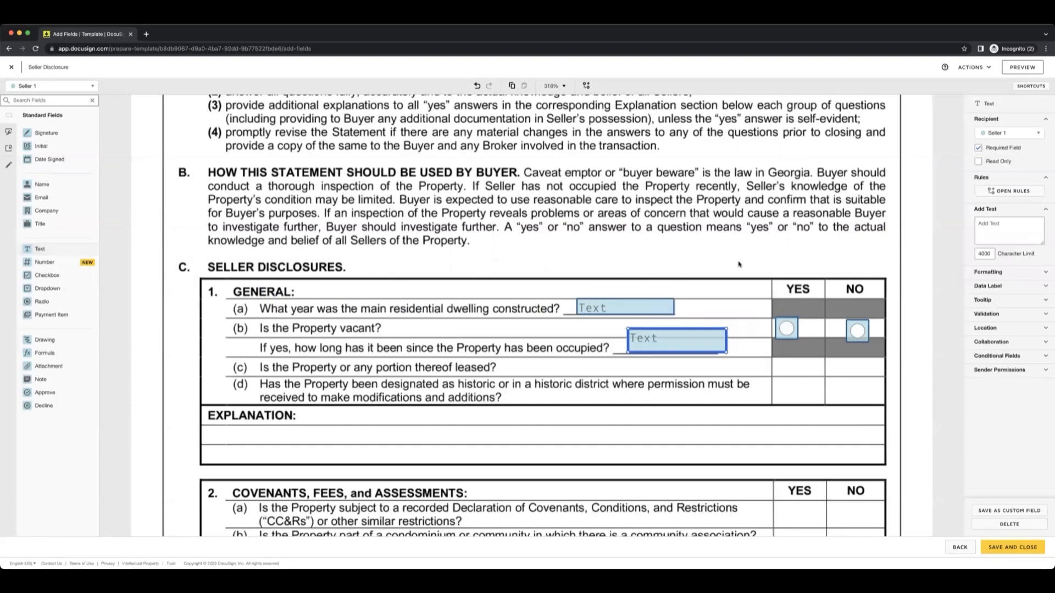
click(978, 149)
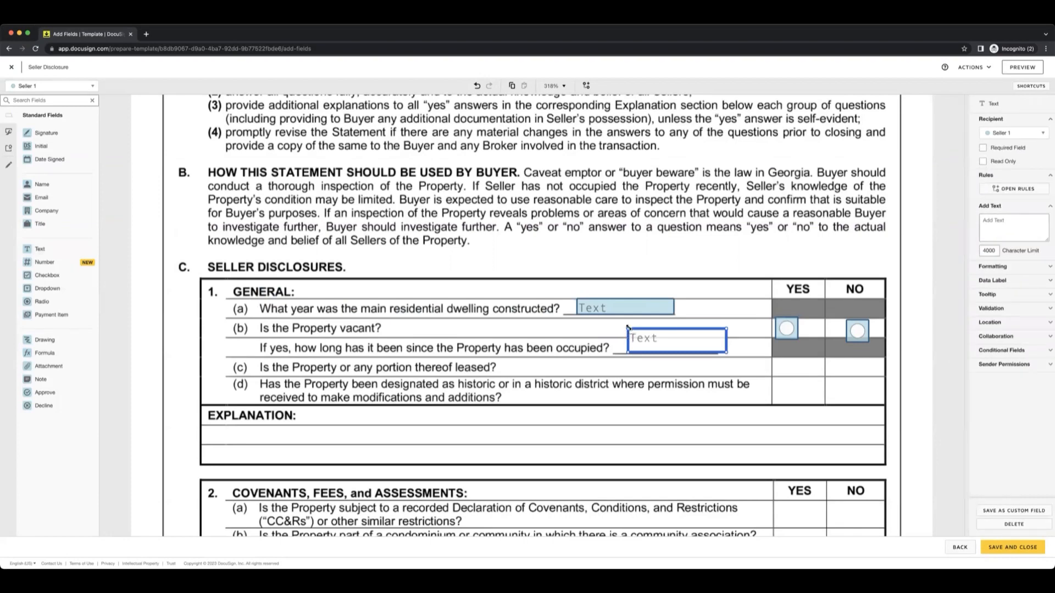
drag(628, 328, 633, 336)
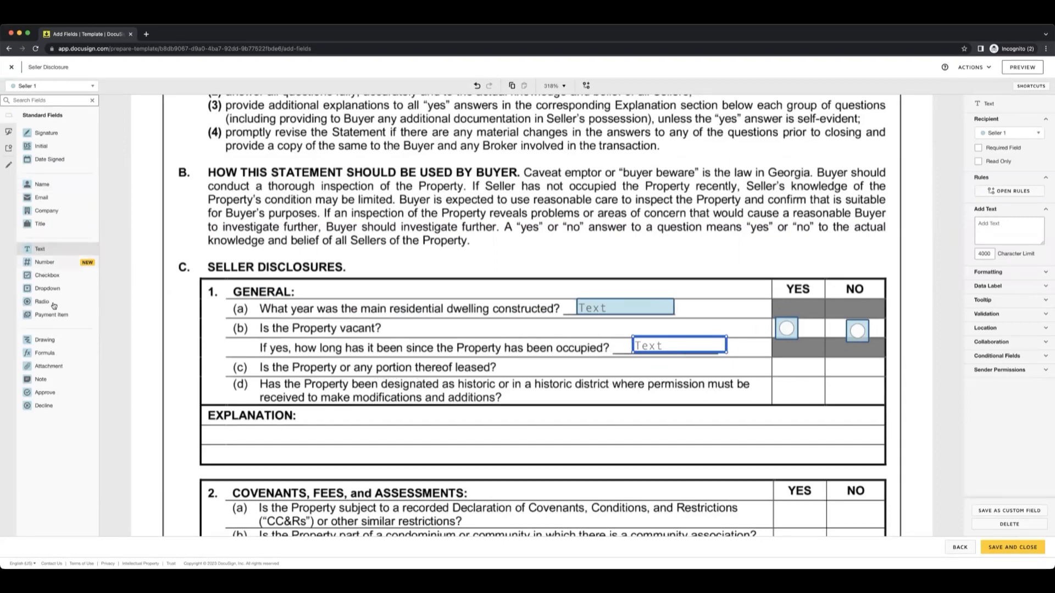
Place Yes and No radio buttons for question 1(c) and a non-required text field in the Explanation area of section 1.
drag(49, 303, 779, 358)
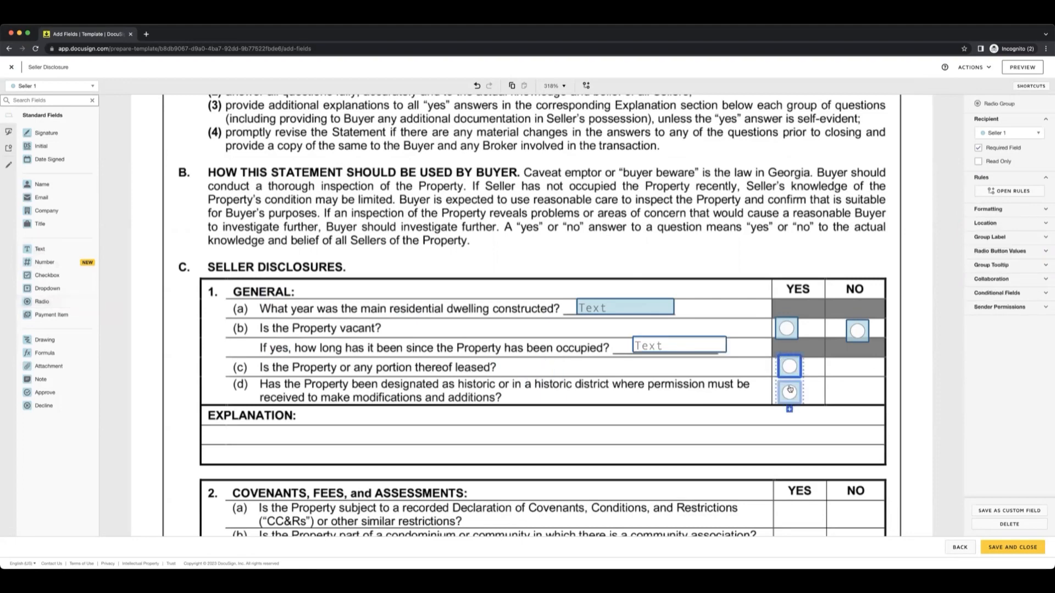
drag(791, 395, 849, 372)
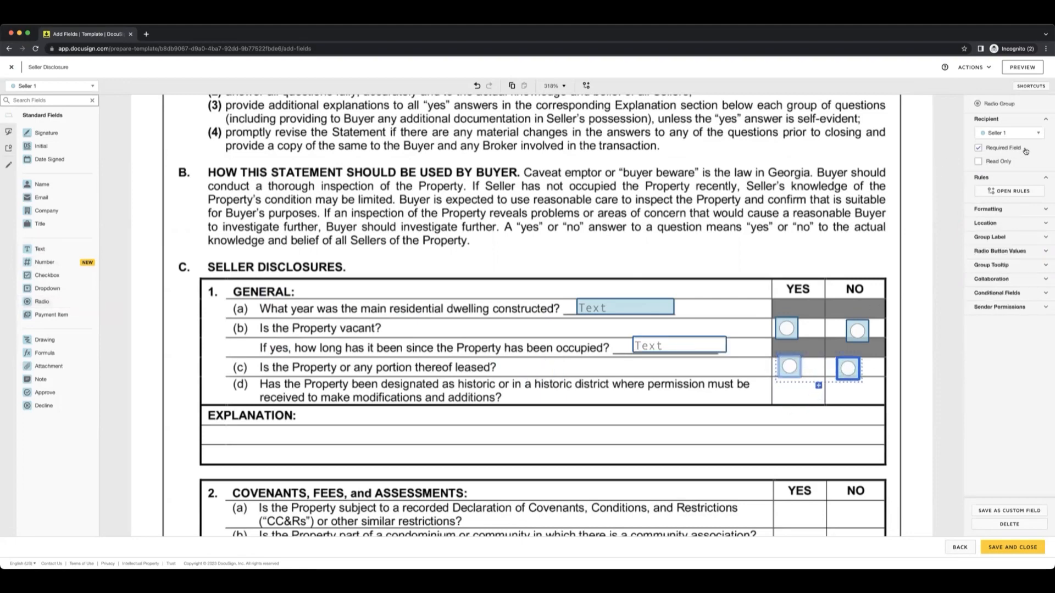
scroll(257, 433, down, 2)
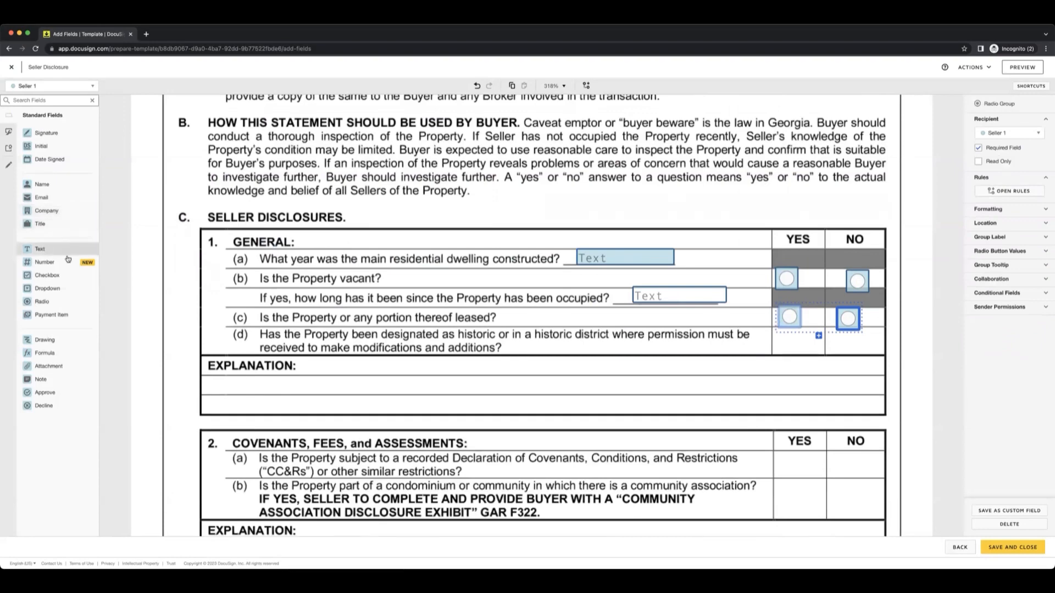
drag(41, 250, 306, 376)
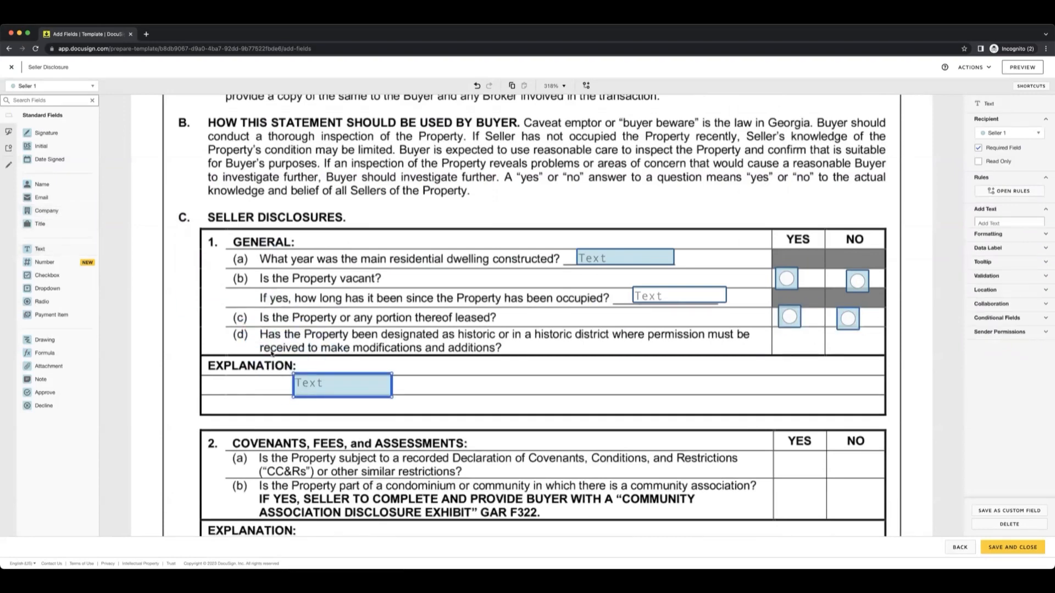
click(978, 148)
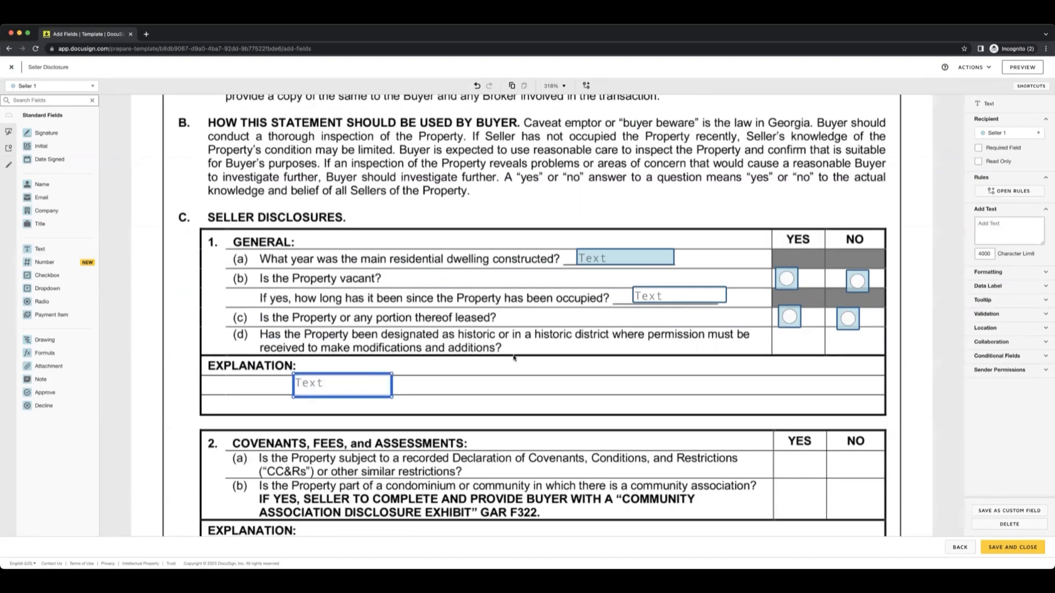
Add a radio group of seven buttons alongside the Appliances items of the Fixtures Checklist on page 6.
scroll(514, 357, up, 5)
scroll(588, 338, down, 5)
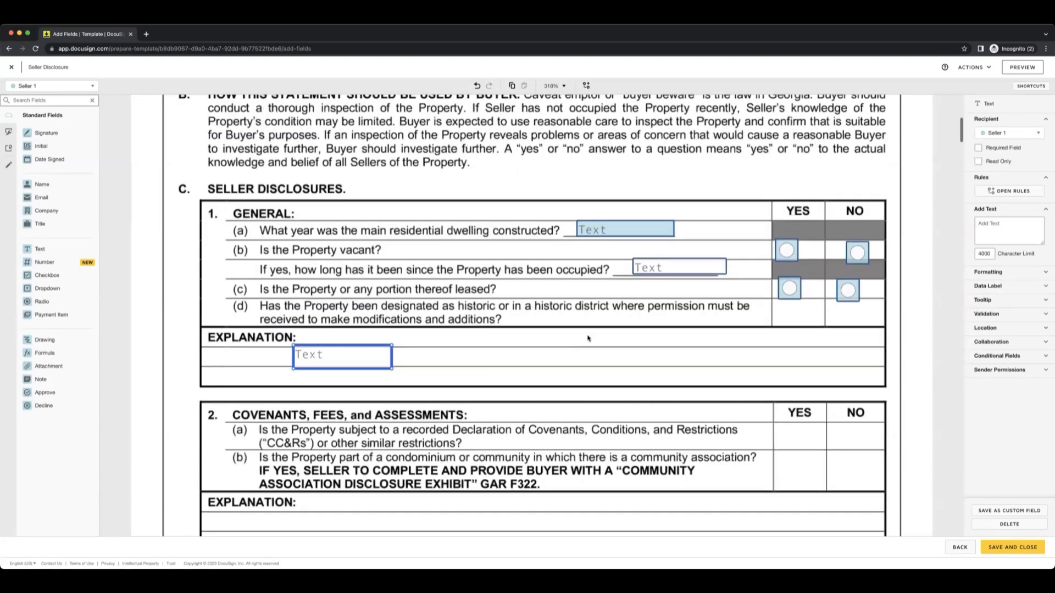
scroll(588, 338, down, 7)
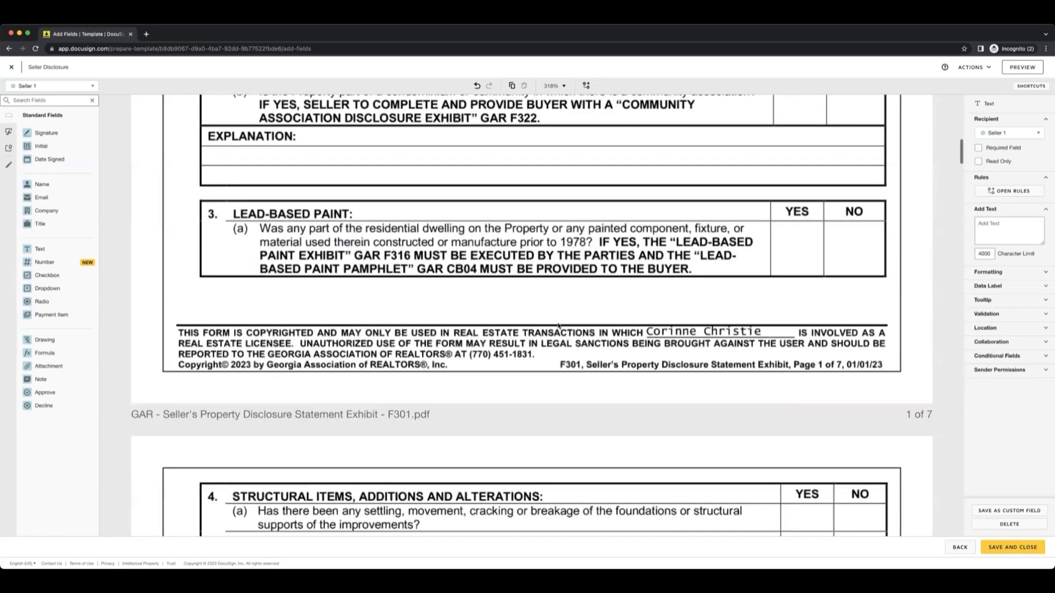
scroll(558, 325, down, 6)
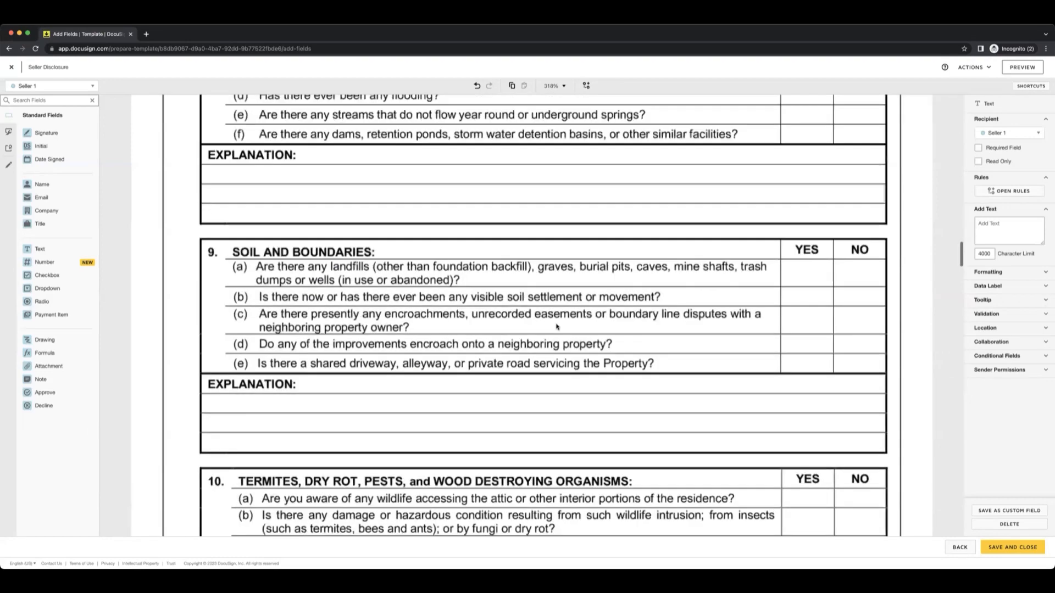
scroll(556, 327, down, 15)
scroll(557, 326, down, 10)
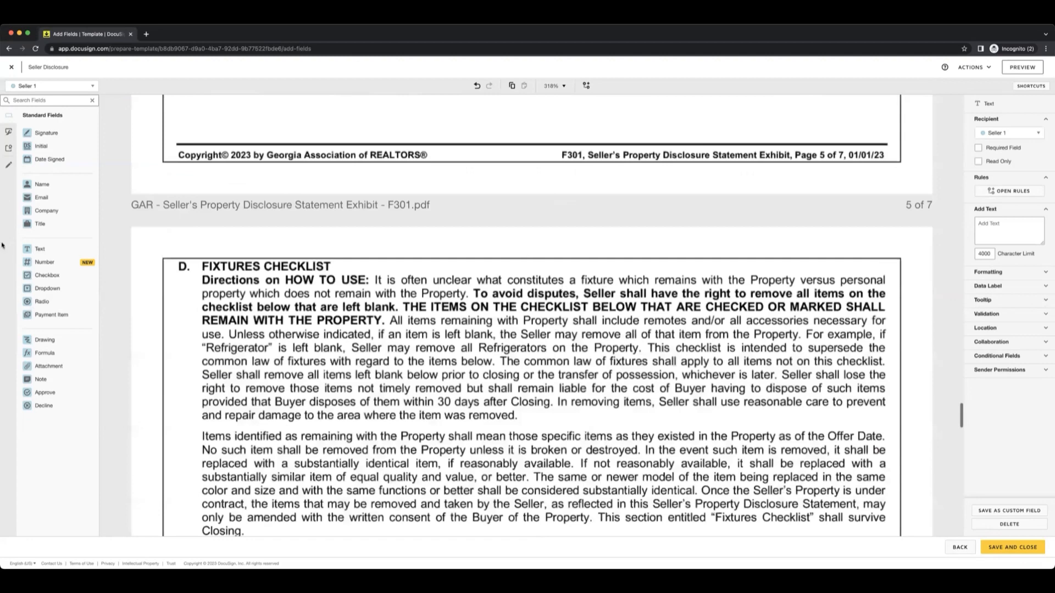
scroll(2, 245, down, 5)
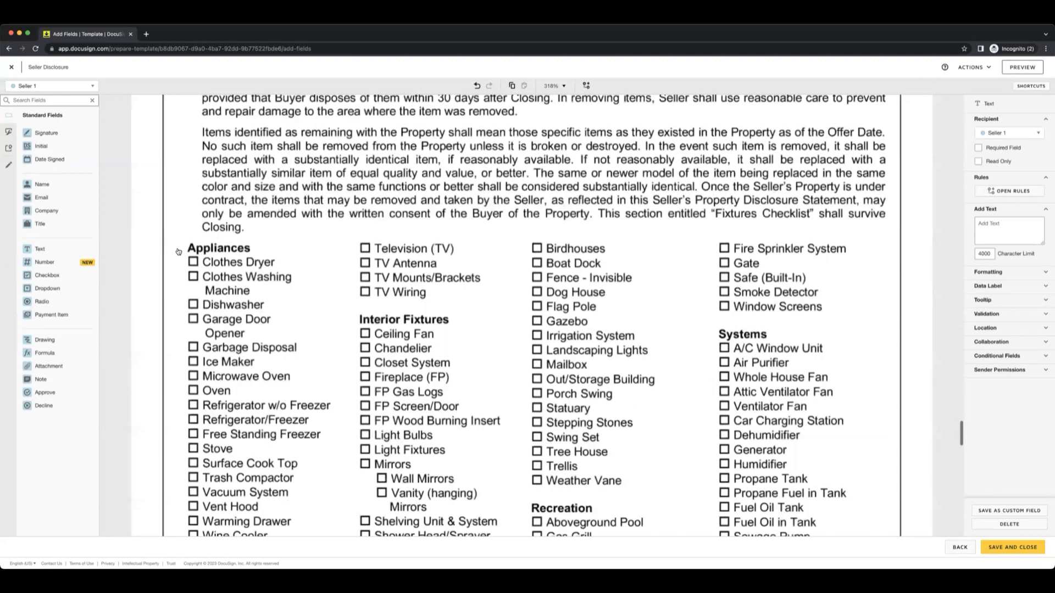
drag(178, 252, 182, 265)
click(188, 279)
click(189, 305)
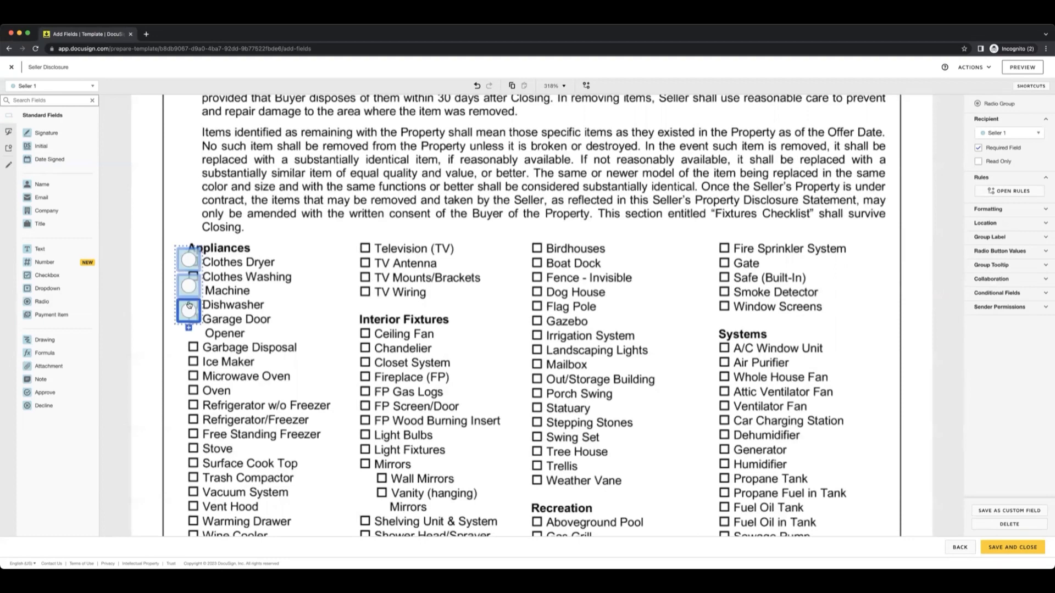
click(188, 328)
click(188, 355)
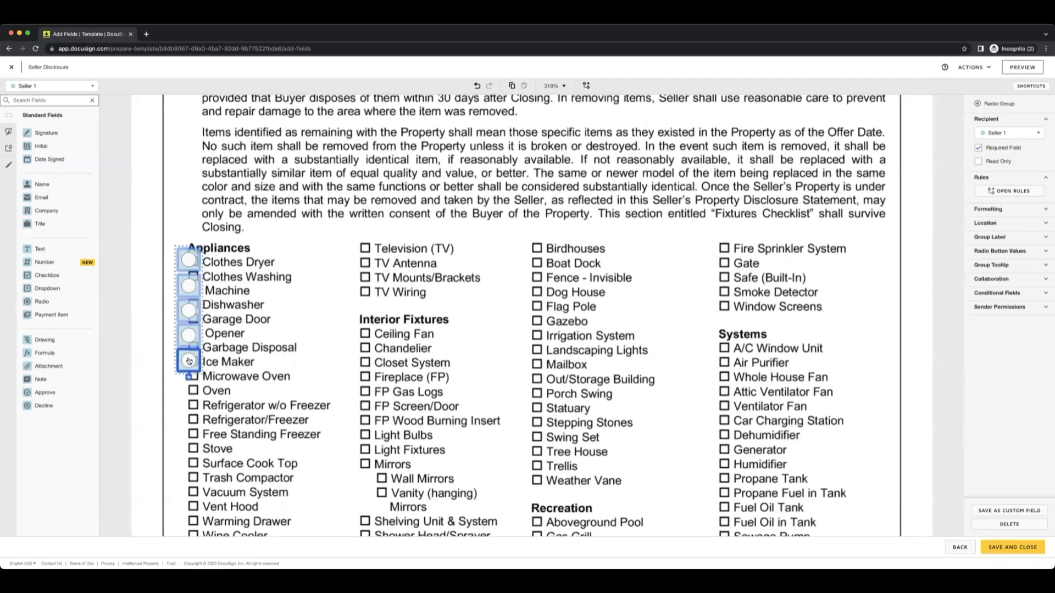
click(189, 379)
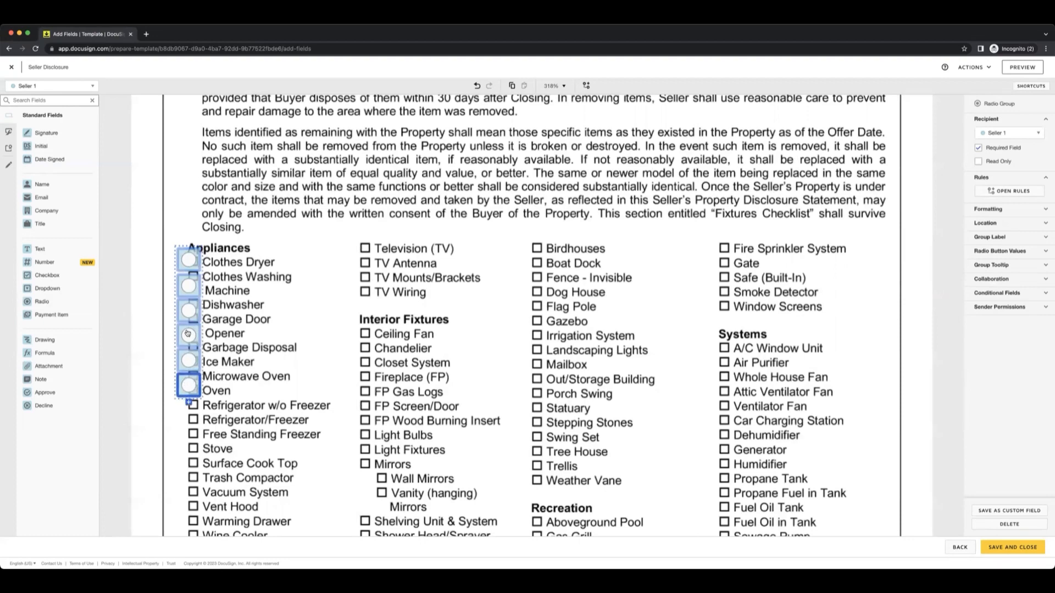
click(189, 405)
Reposition the radio buttons over the Appliances checkboxes, from Clothes Dryer down to Oven.
drag(186, 258, 188, 287)
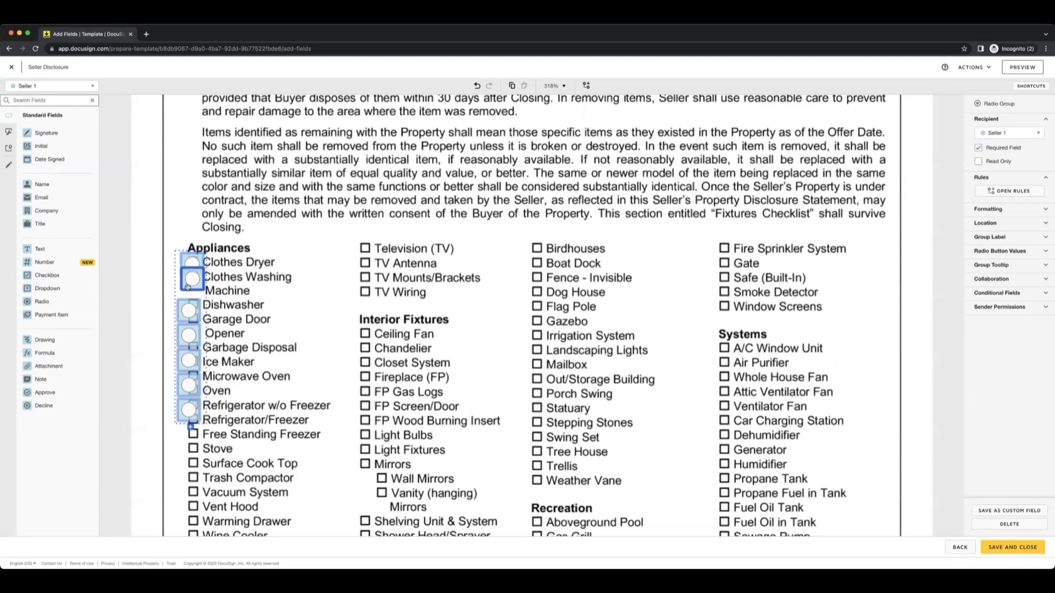
click(197, 358)
drag(195, 358, 194, 347)
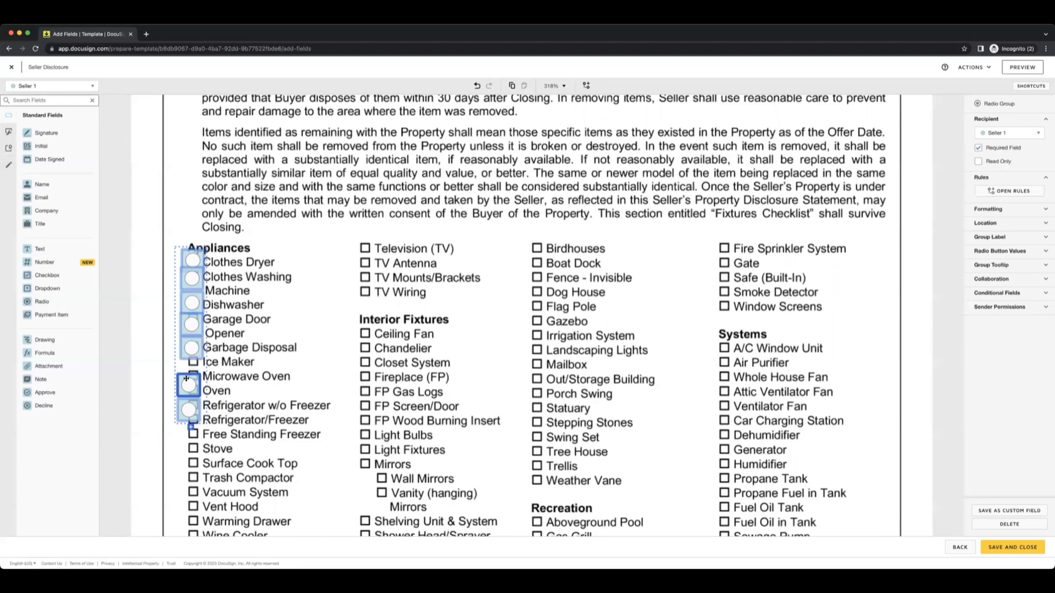
drag(189, 384, 195, 369)
drag(188, 409, 196, 389)
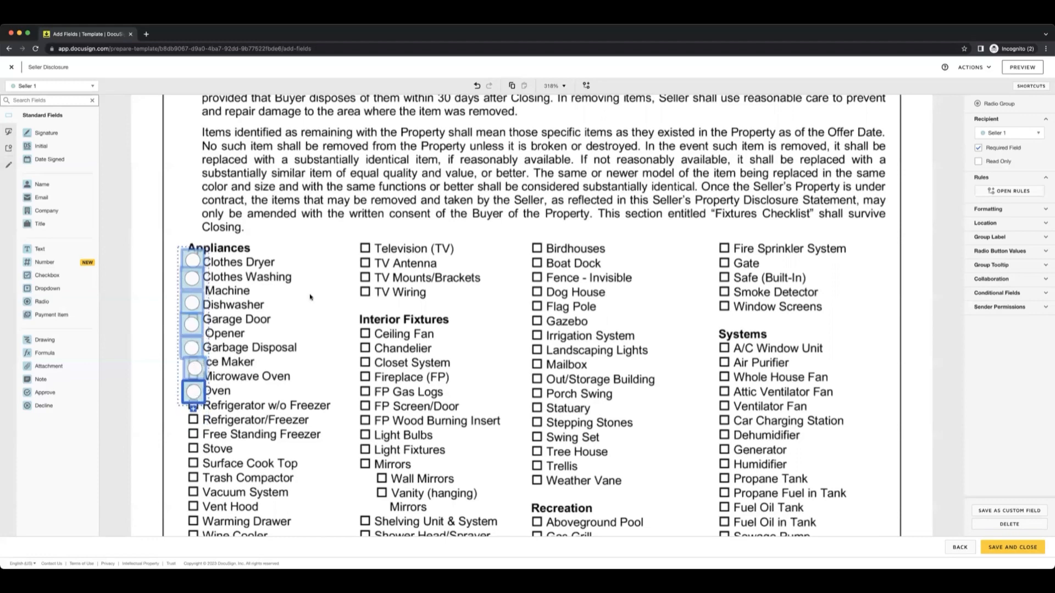
Place a signature field and a full name field for Seller 1 in the 1 Seller's Signature block of page 7.
scroll(365, 310, down, 6)
scroll(439, 219, down, 4)
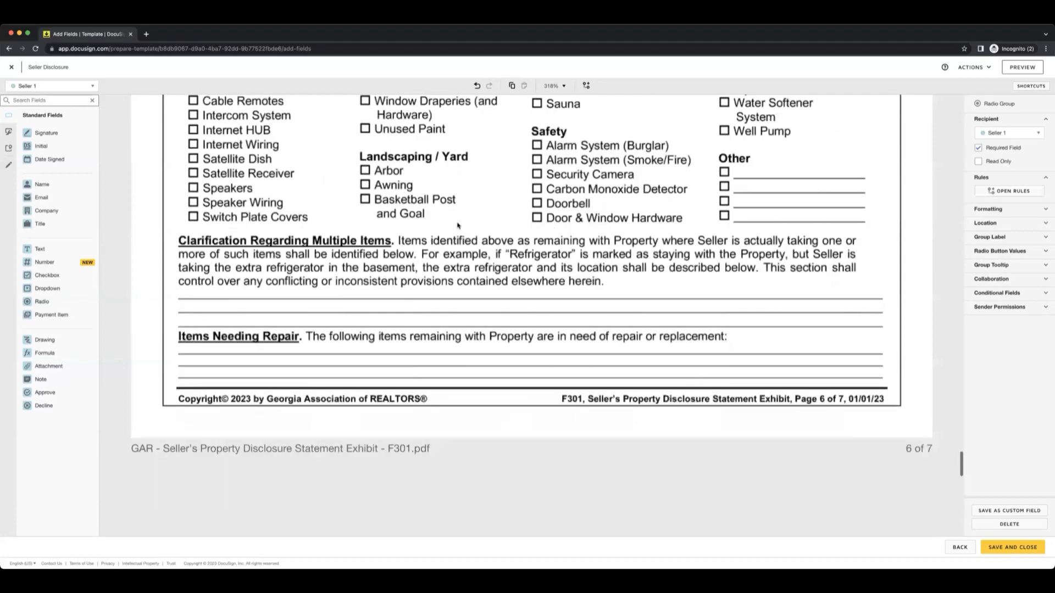
scroll(458, 225, down, 3)
scroll(458, 224, down, 4)
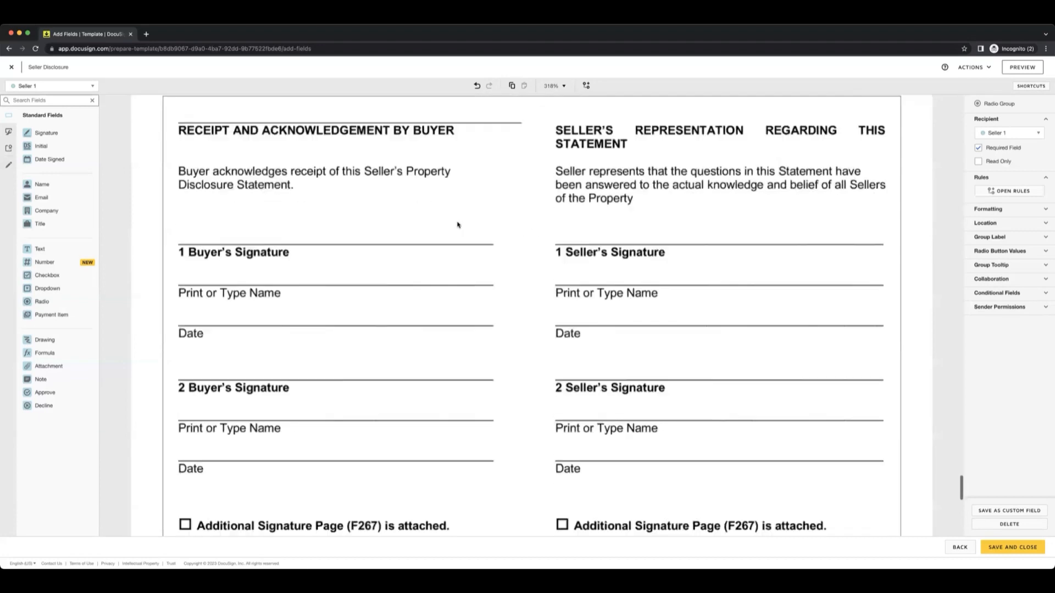
click(42, 87)
click(46, 103)
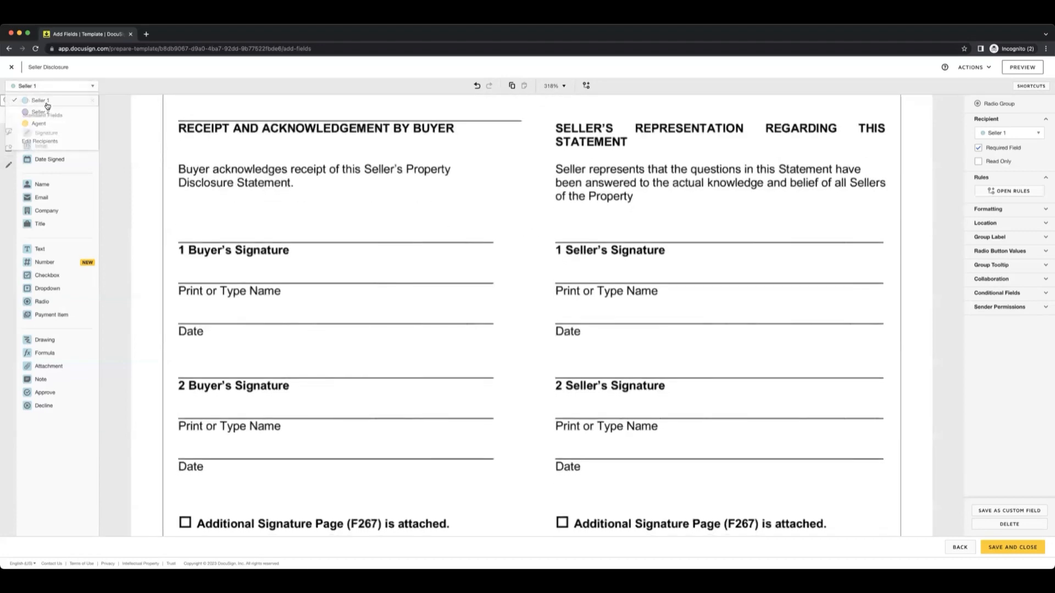
mouse_move(46, 133)
mouse_down()
mouse_move(203, 212)
mouse_move(534, 176)
mouse_move(580, 192)
mouse_up()
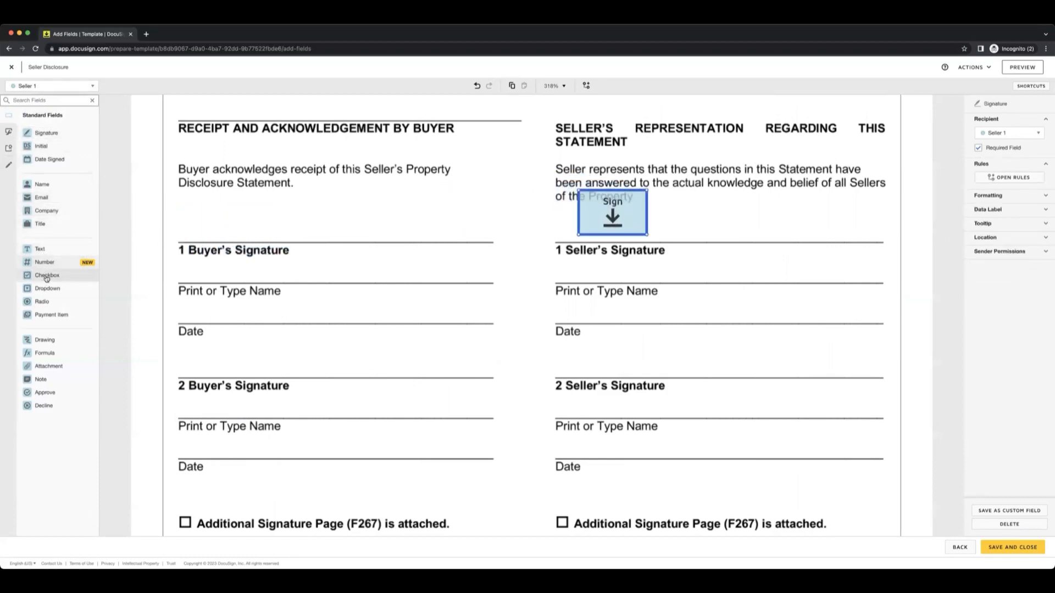
mouse_move(41, 184)
mouse_down()
mouse_move(476, 281)
mouse_move(627, 278)
mouse_up()
Place full name, signature and date signed fields for Seller 2 in the 2 Seller's Signature block.
click(52, 86)
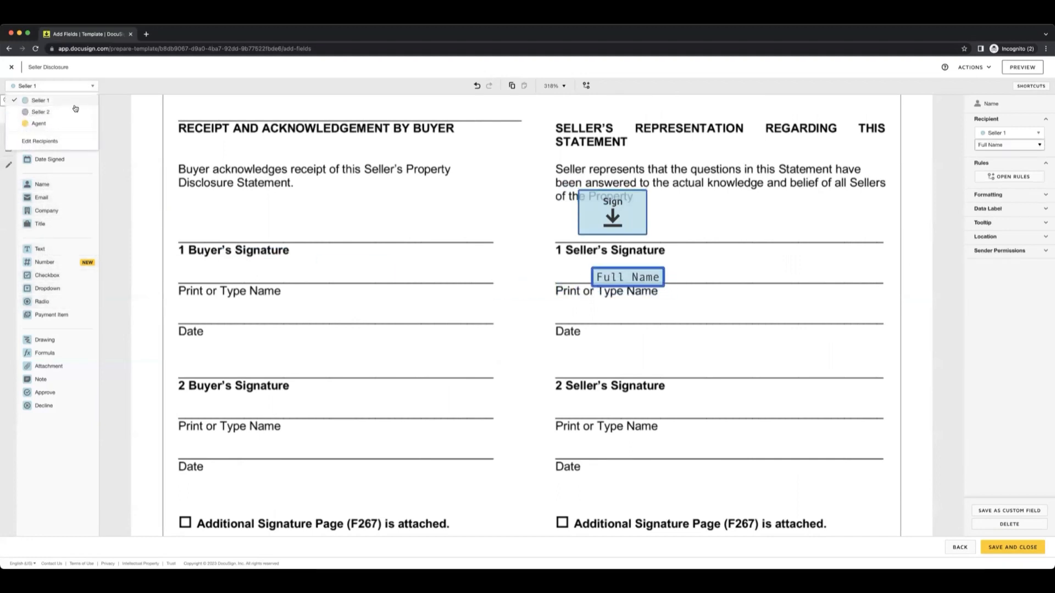
click(33, 112)
mouse_move(59, 180)
mouse_down()
mouse_move(57, 189)
mouse_move(654, 370)
mouse_move(599, 403)
mouse_up()
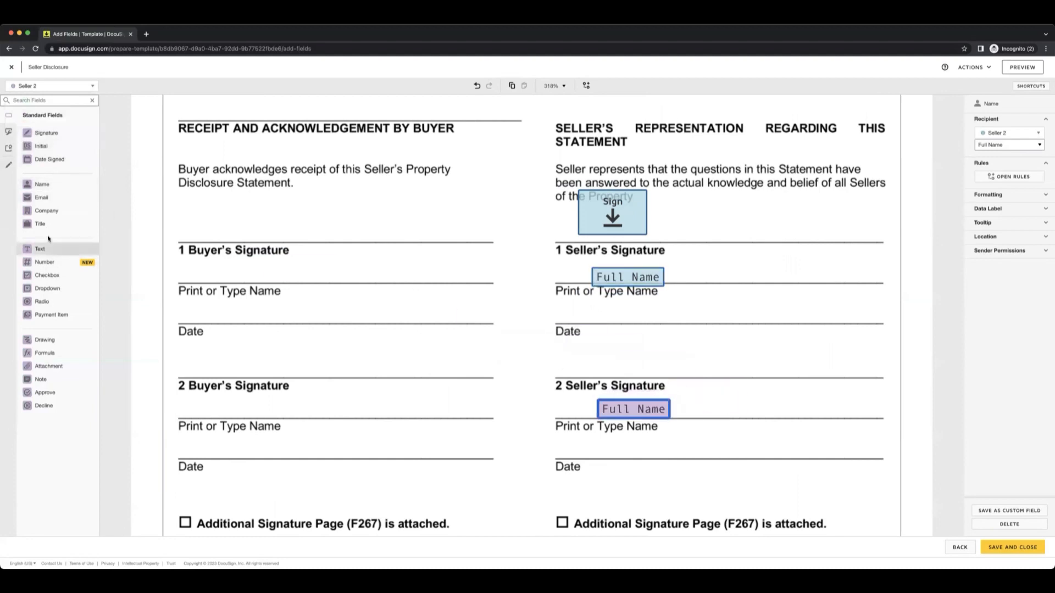
mouse_move(46, 133)
mouse_down()
mouse_move(530, 281)
mouse_move(592, 331)
mouse_up()
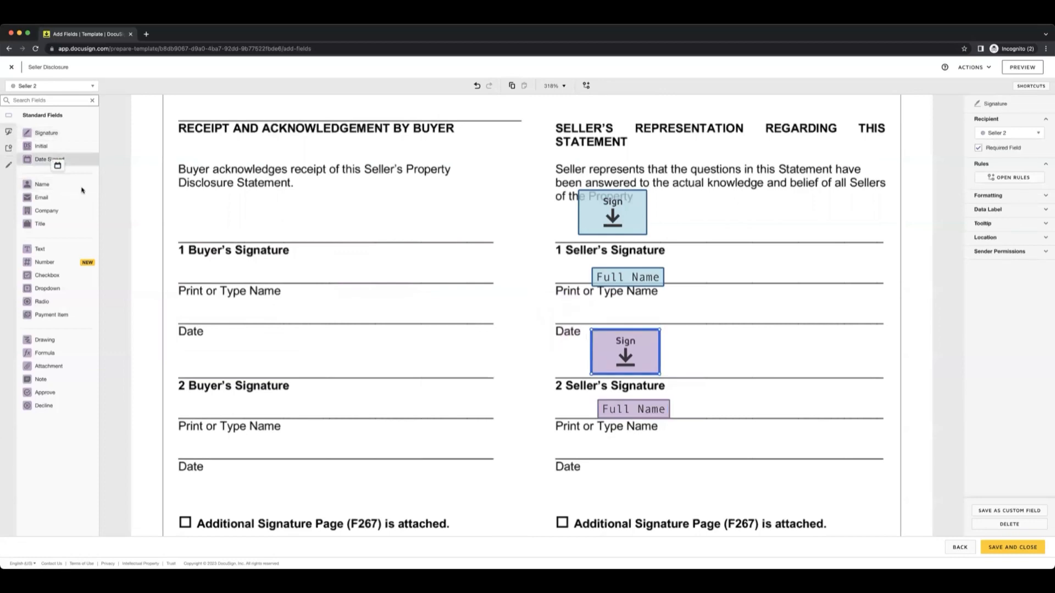
mouse_move(52, 163)
mouse_down()
mouse_move(498, 459)
mouse_move(563, 446)
mouse_up()
scroll(405, 391, down, 15)
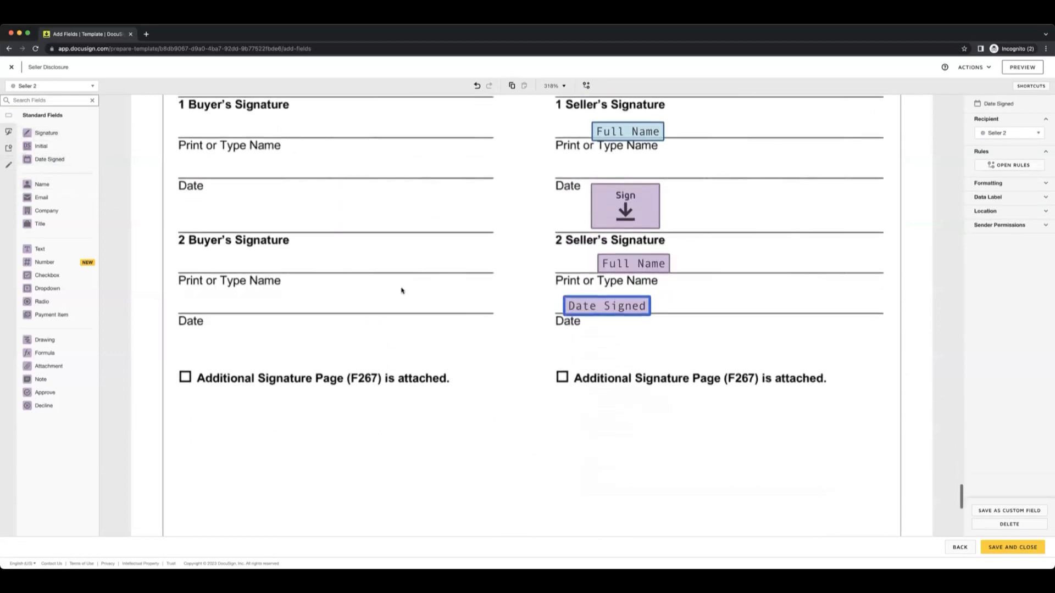
scroll(511, 307, up, 10)
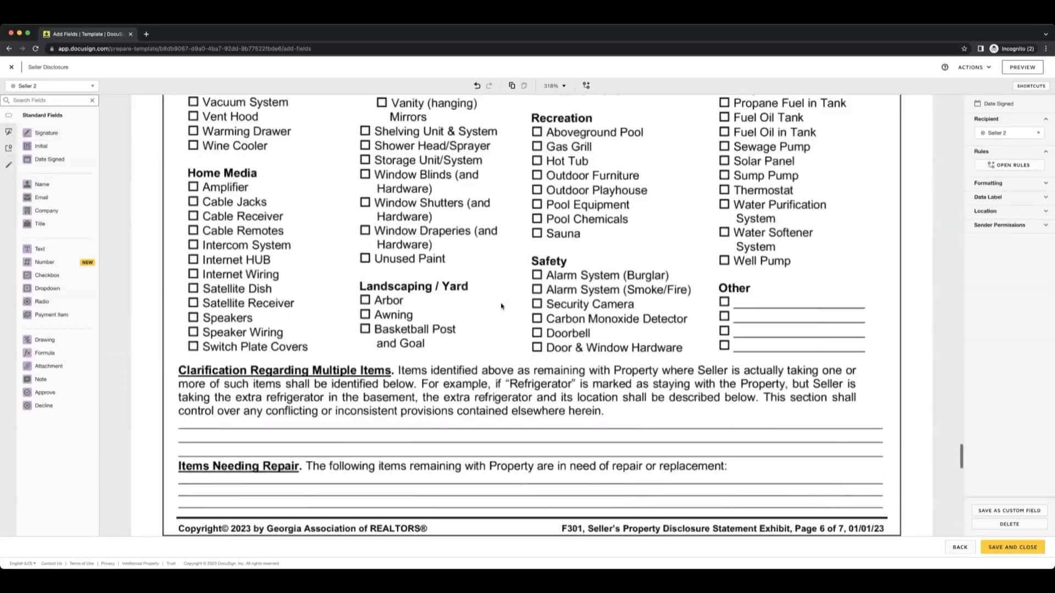
scroll(498, 305, up, 10)
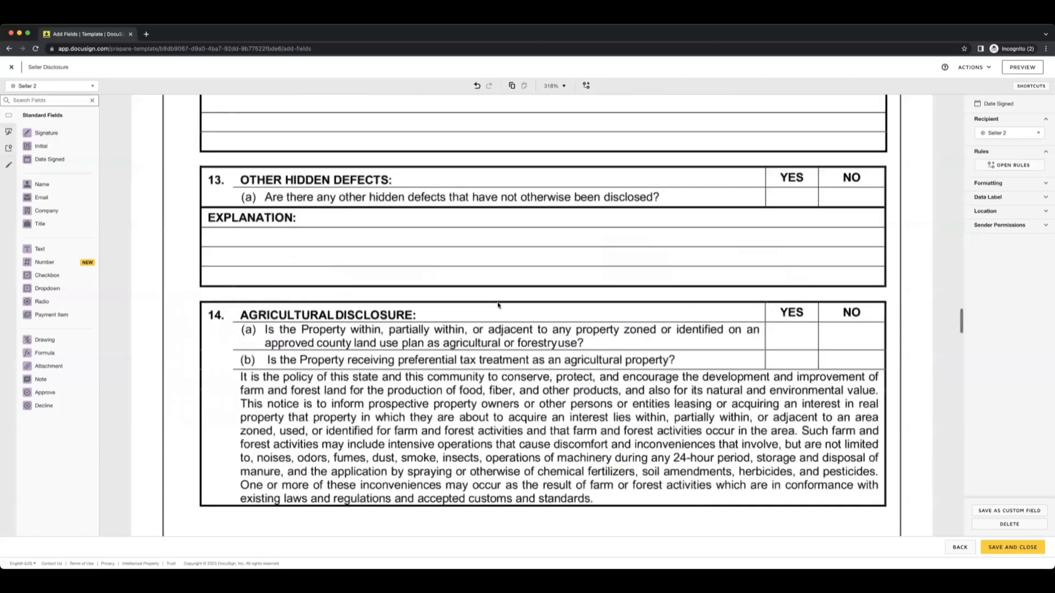
scroll(898, 409, down, 5)
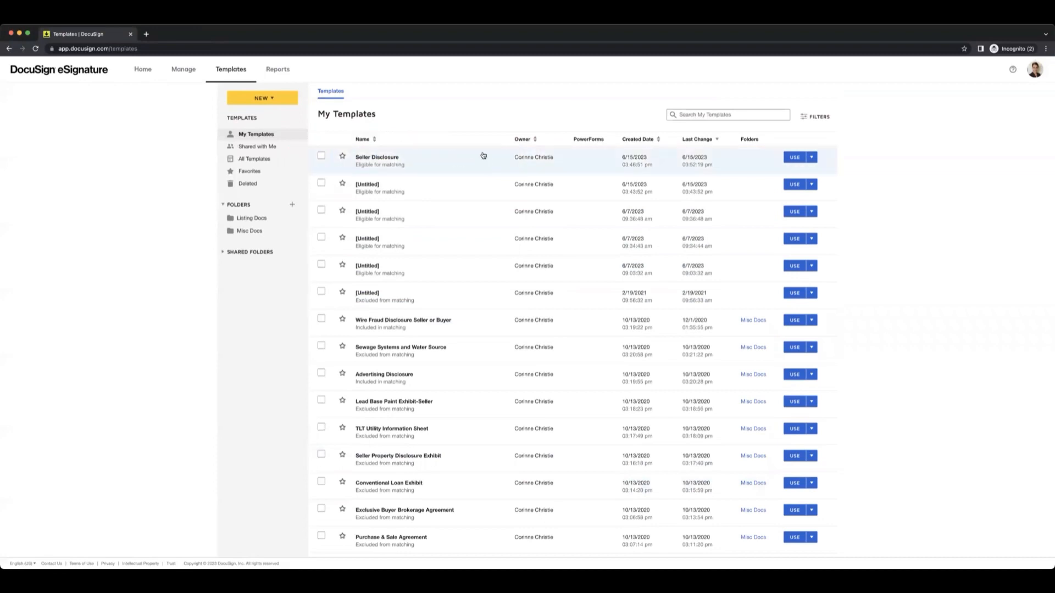
Open the Seller Disclosure template from My Templates for editing.
click(465, 161)
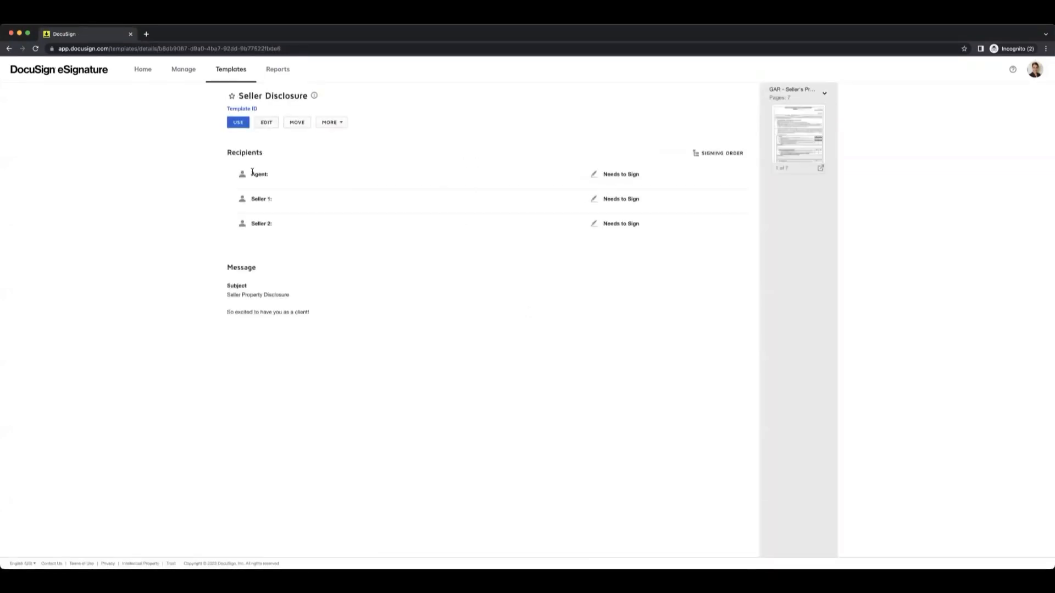
click(271, 122)
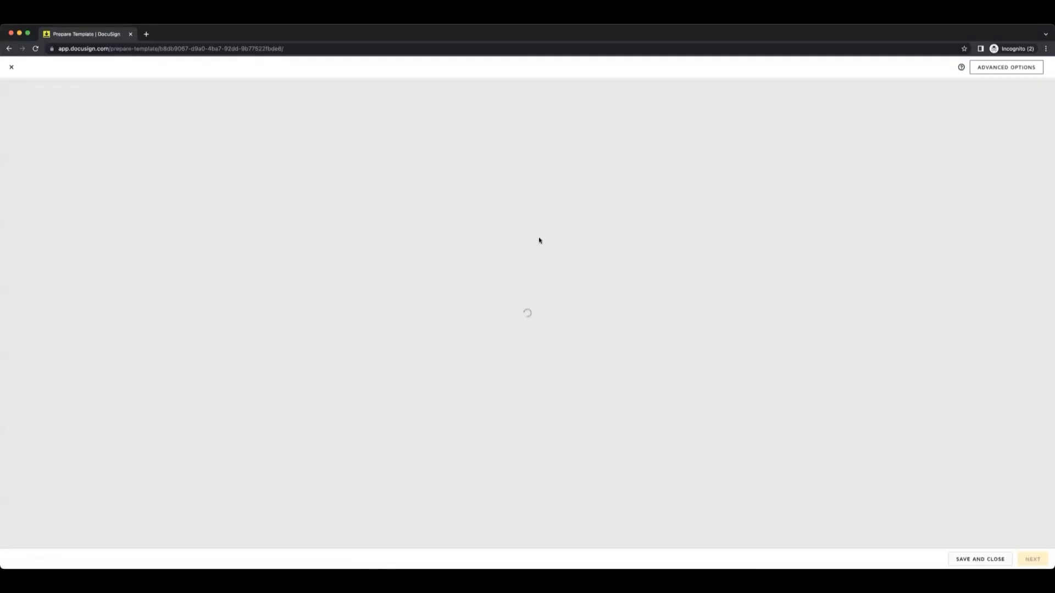
Enter the first client's full name for the Seller 1 recipient and begin editing the Seller 2 name.
scroll(376, 365, down, 3)
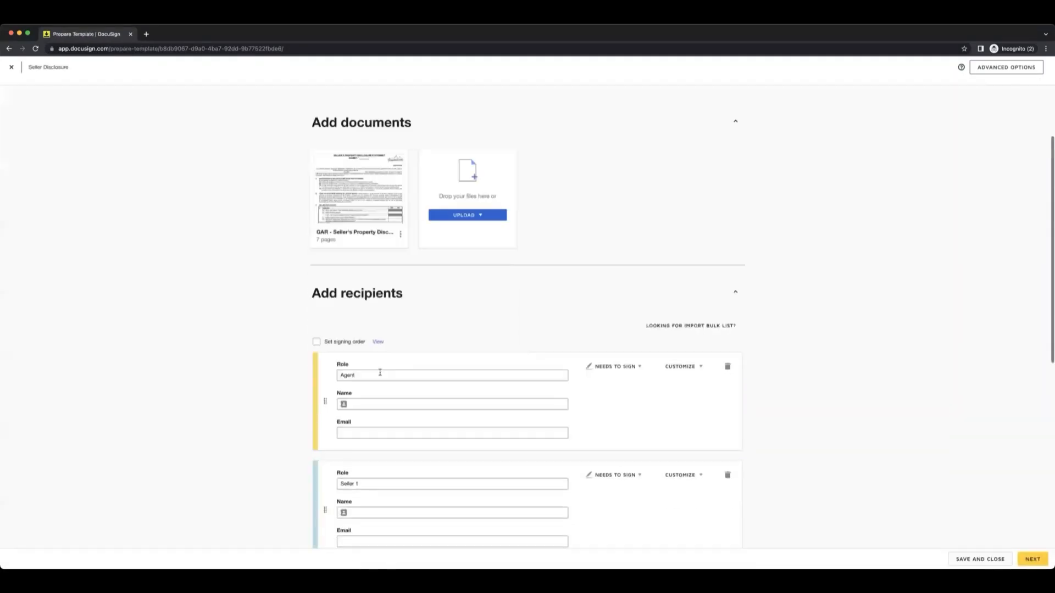
scroll(376, 360, down, 1)
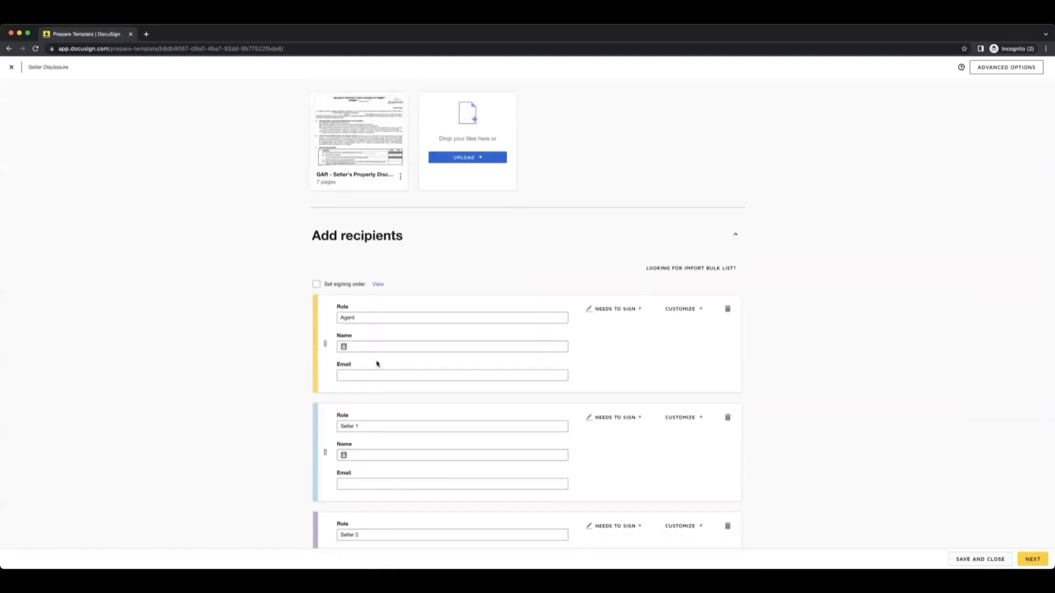
click(381, 450)
text(JOe)
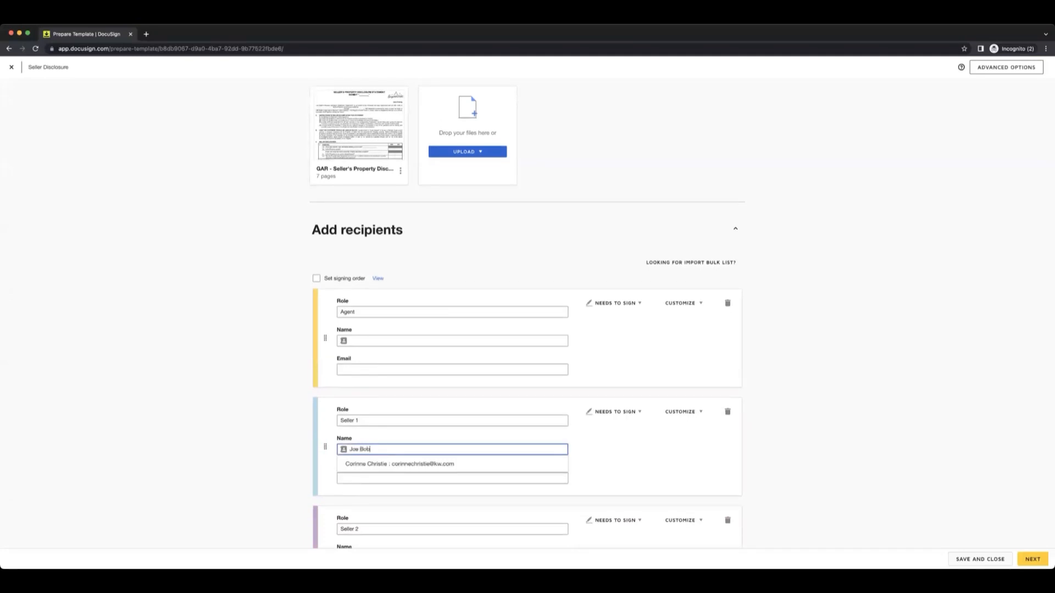
scroll(291, 433, down, 3)
click(360, 462)
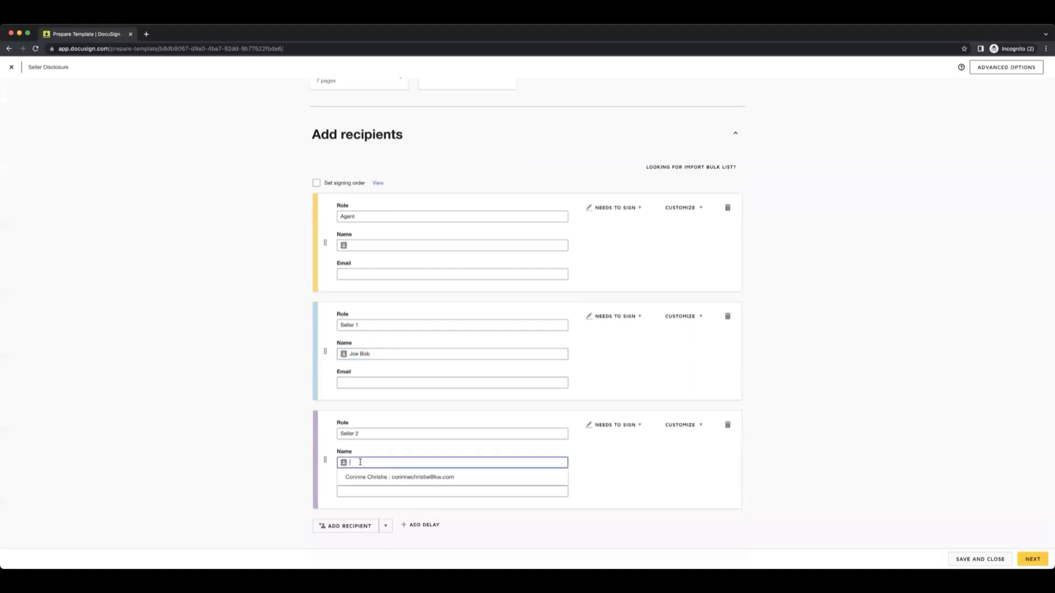